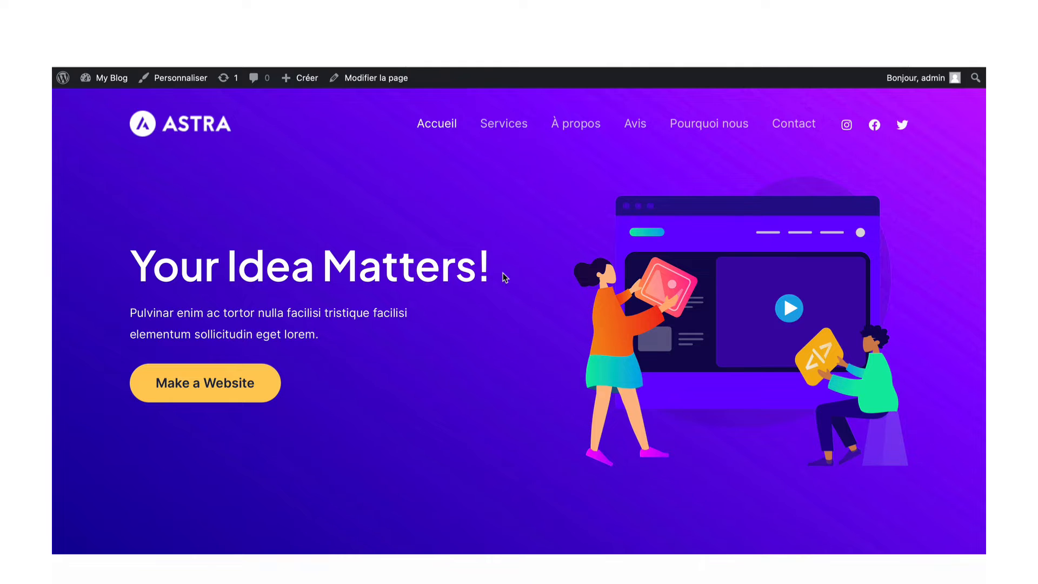
Open the Accueil page in the block editor and select its banner block to examine it
{"action": "scroll", "coordinate": [503, 276], "scroll_direction": "down", "scroll_amount": 2}
{"action": "scroll", "coordinate": [503, 276], "scroll_direction": "up", "scroll_amount": 2}
{"action": "left_click", "coordinate": [371, 81]}
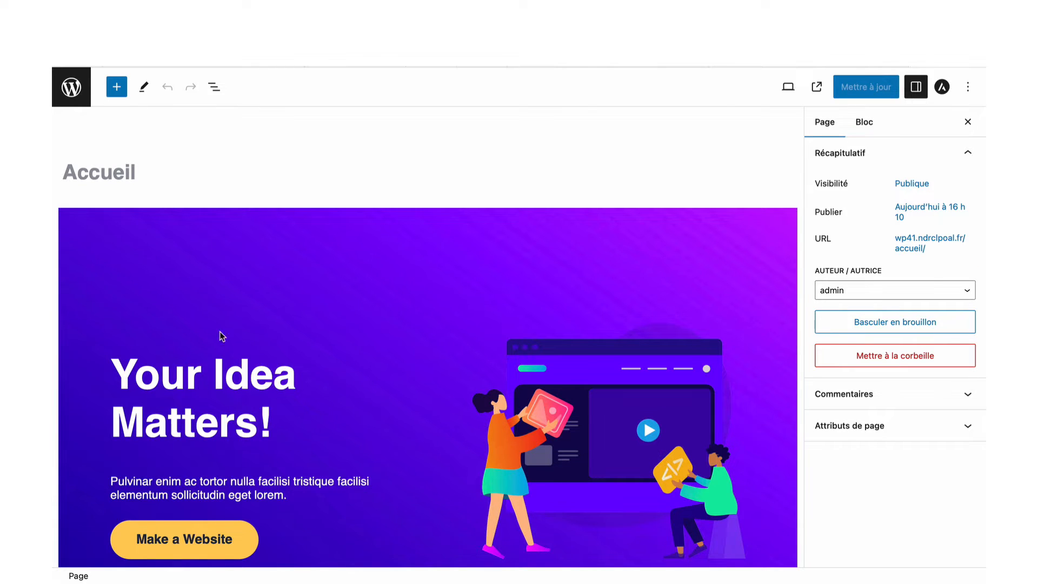
{"action": "scroll", "coordinate": [173, 265], "scroll_direction": "down", "scroll_amount": 2}
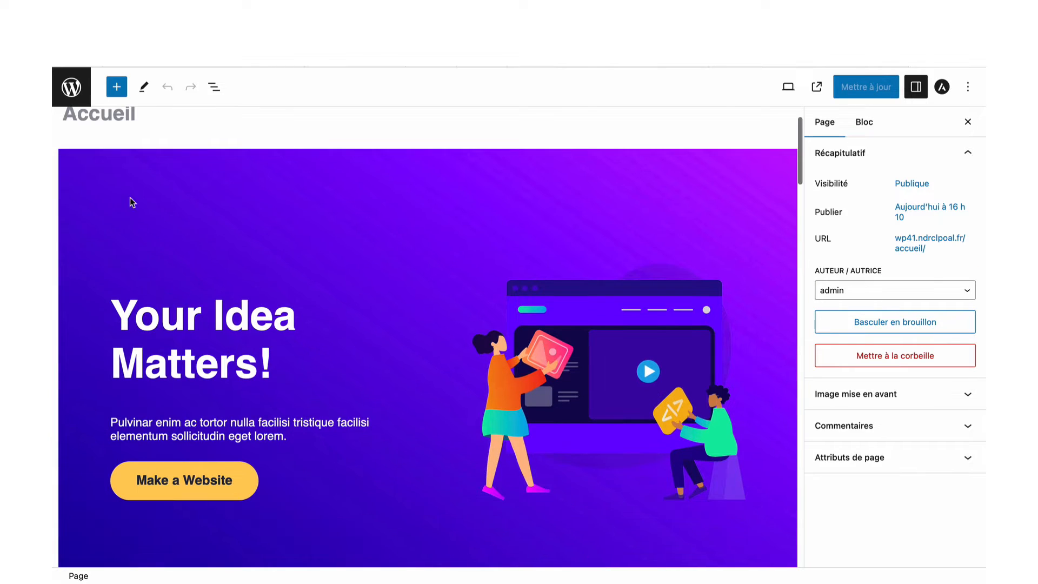
{"action": "left_click", "coordinate": [84, 160]}
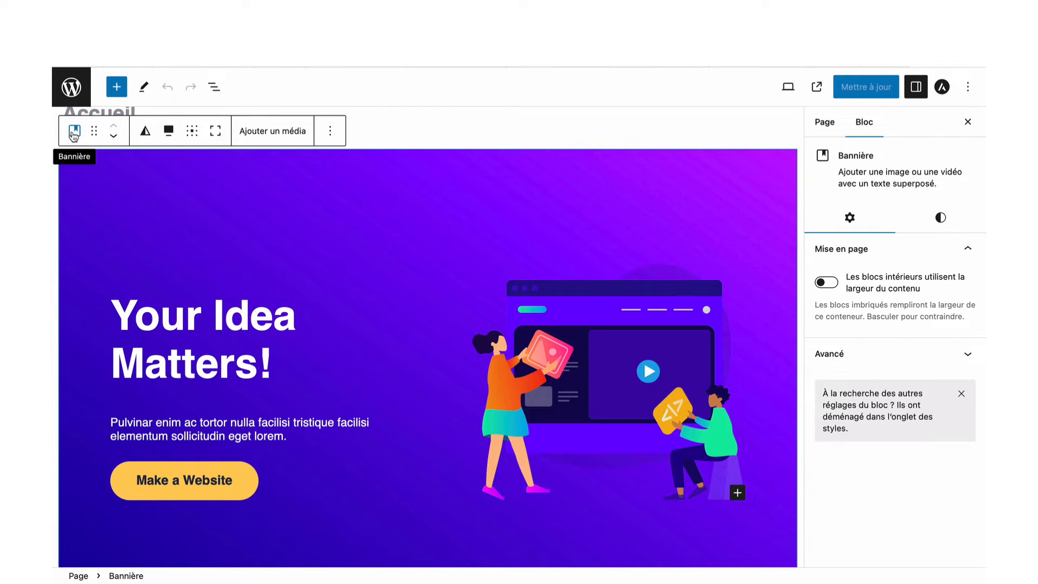
{"action": "scroll", "coordinate": [170, 241], "scroll_direction": "up", "scroll_amount": 2}
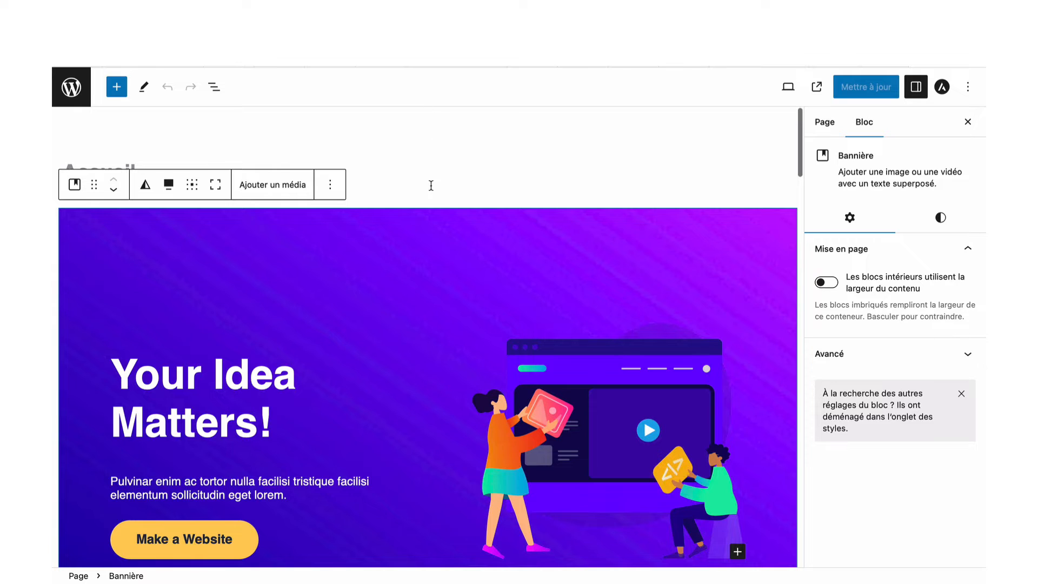
Leave the page editor and visit the live site to view its front page
{"action": "left_click", "coordinate": [72, 87]}
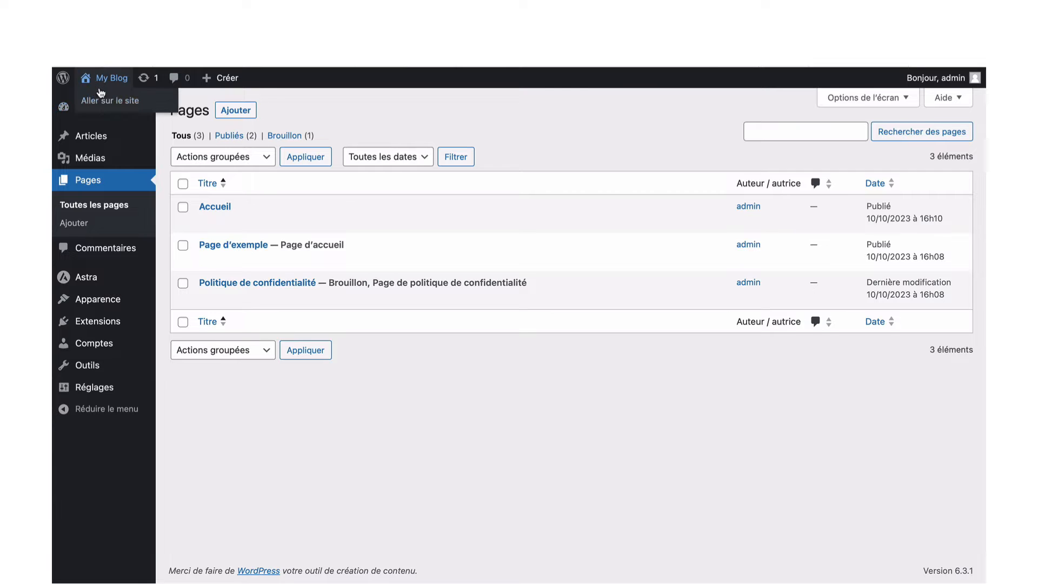
{"action": "left_click", "coordinate": [101, 102]}
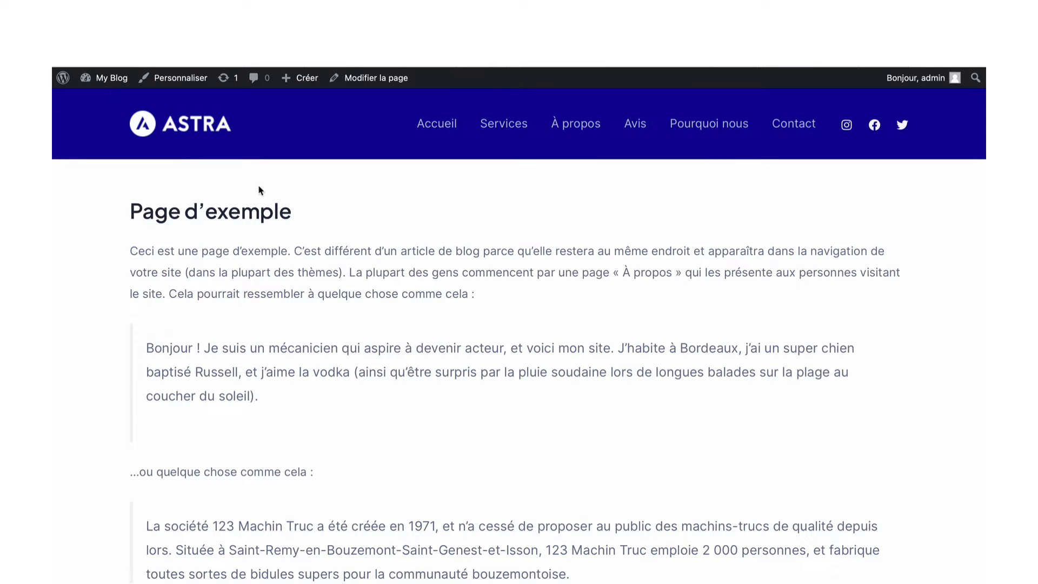
{"action": "scroll", "coordinate": [261, 293], "scroll_direction": "down", "scroll_amount": 1}
{"action": "scroll", "coordinate": [262, 293], "scroll_direction": "up", "scroll_amount": 1}
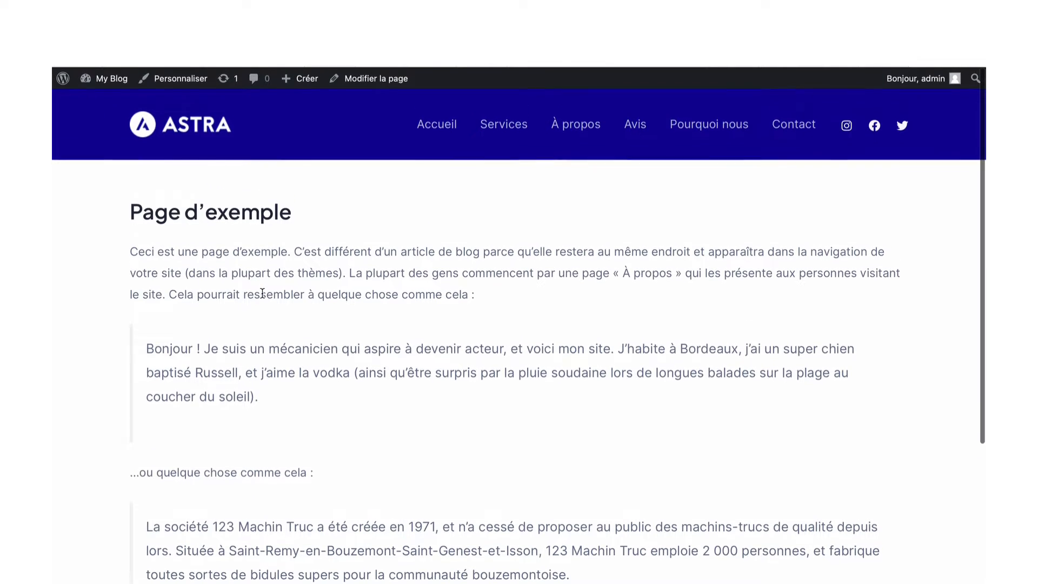
{"action": "scroll", "coordinate": [261, 293], "scroll_direction": "down", "scroll_amount": 1}
{"action": "scroll", "coordinate": [262, 294], "scroll_direction": "up", "scroll_amount": 1}
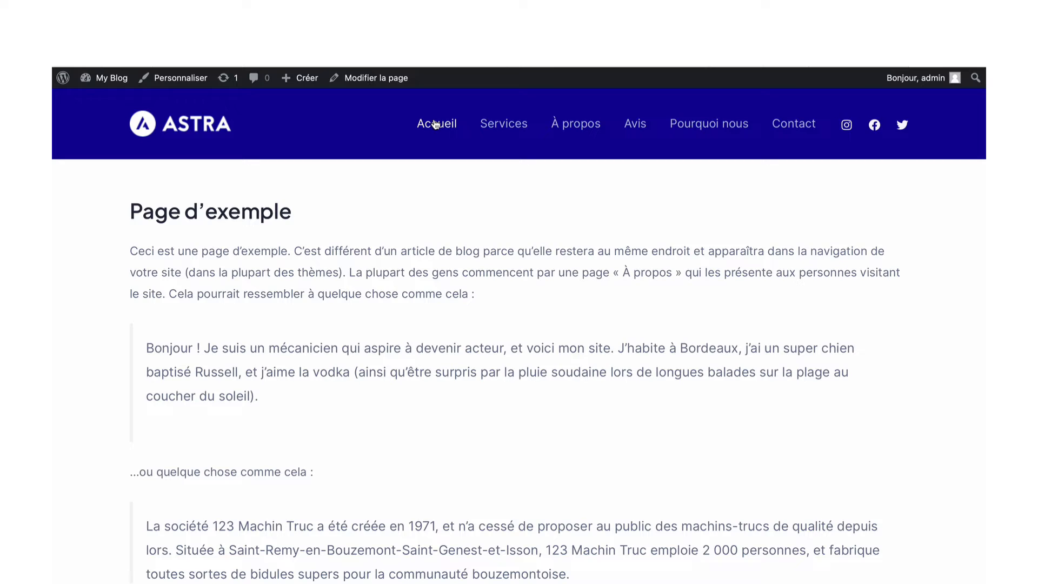
Open the theme customizer from the site's Accueil page, dismiss the autosave notice and go to the En-tête settings
{"action": "left_click", "coordinate": [435, 124]}
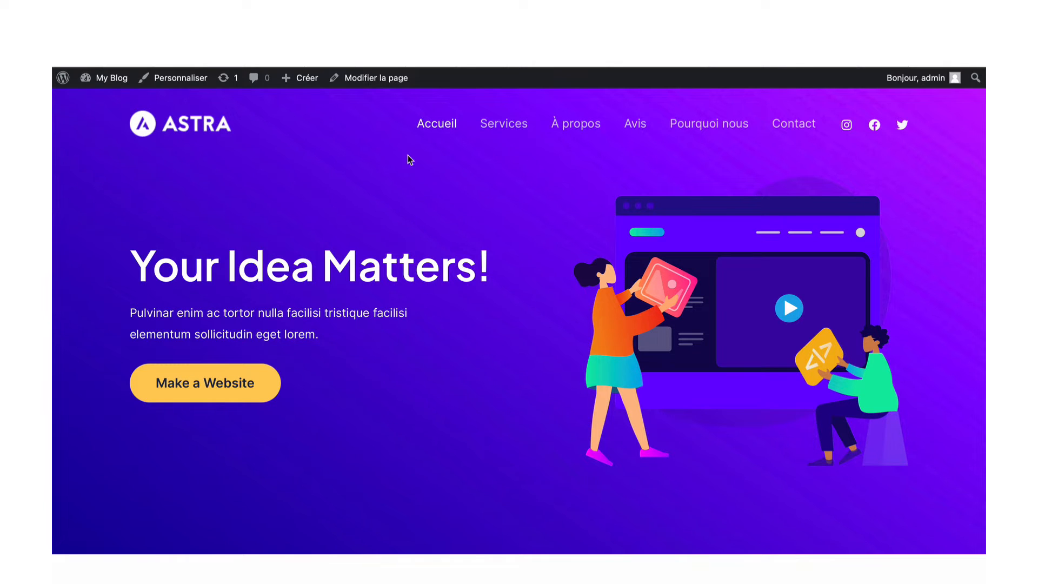
{"action": "left_click", "coordinate": [193, 84]}
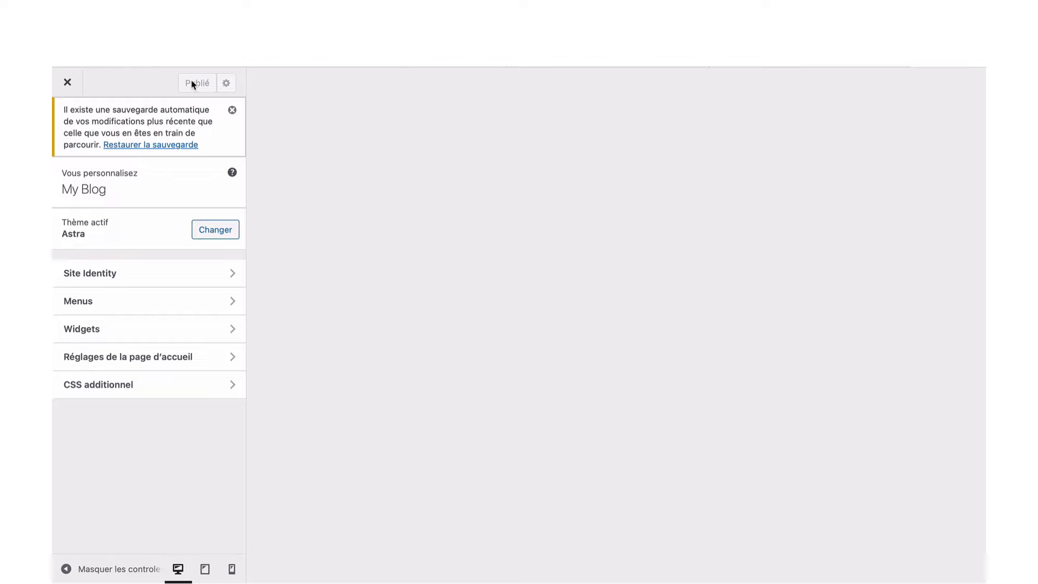
{"action": "left_click", "coordinate": [233, 113]}
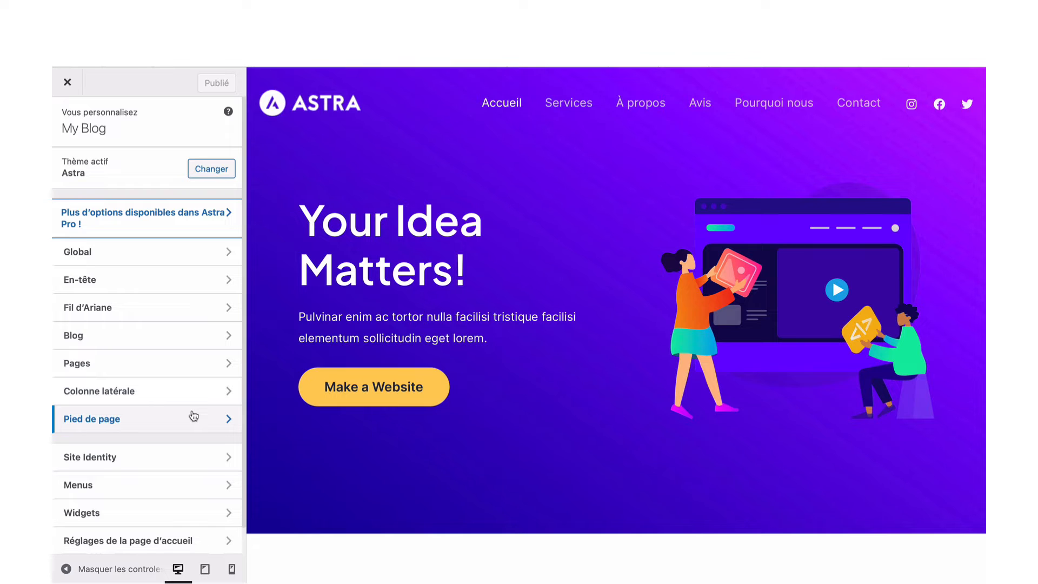
{"action": "left_click", "coordinate": [173, 281]}
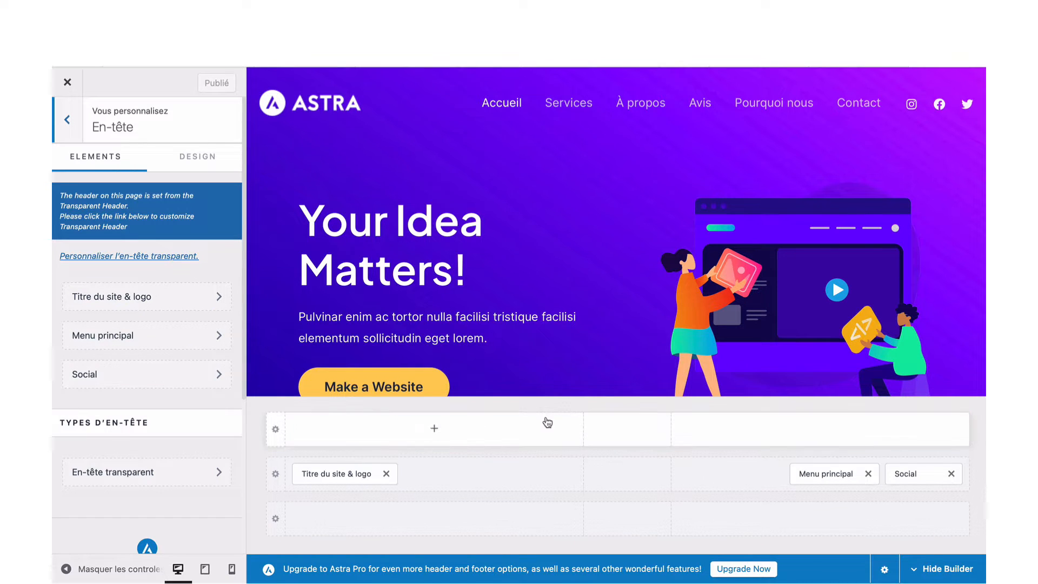
Examine the general settings of the above-header, main header and below-header rows one after another
{"action": "left_click", "coordinate": [276, 431]}
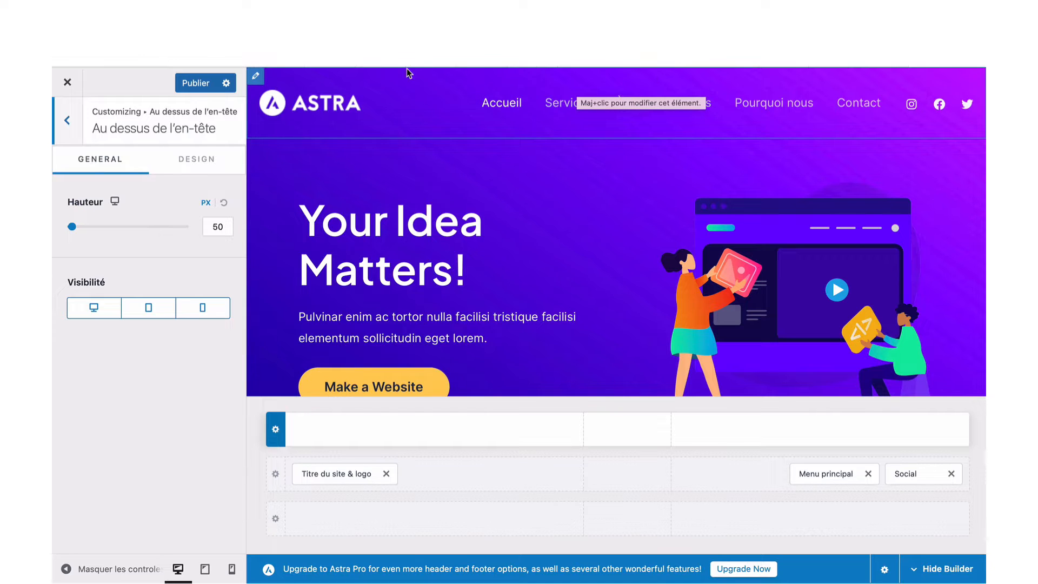
{"action": "left_click", "coordinate": [276, 476]}
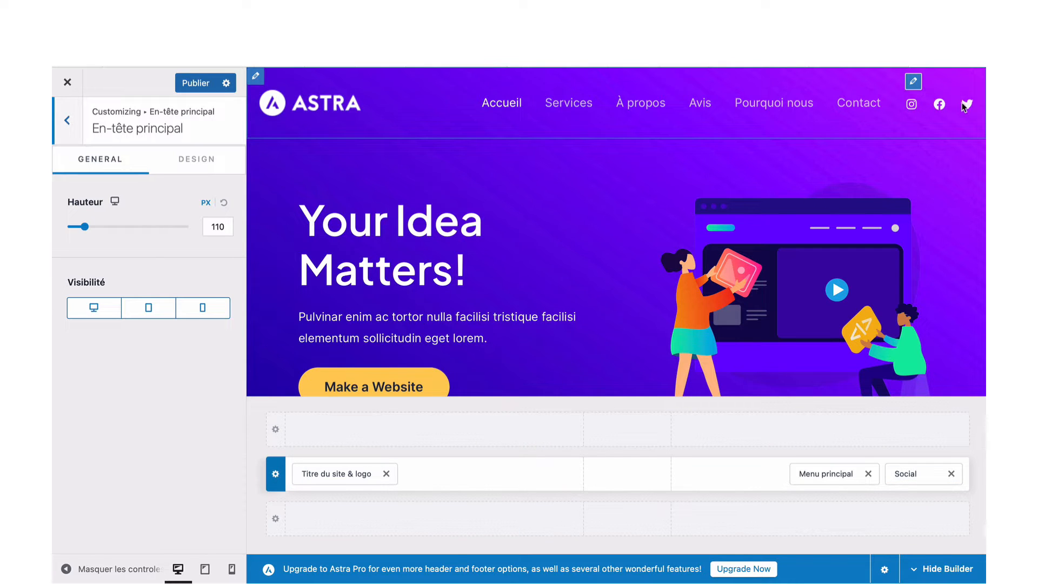
{"action": "left_click", "coordinate": [275, 520]}
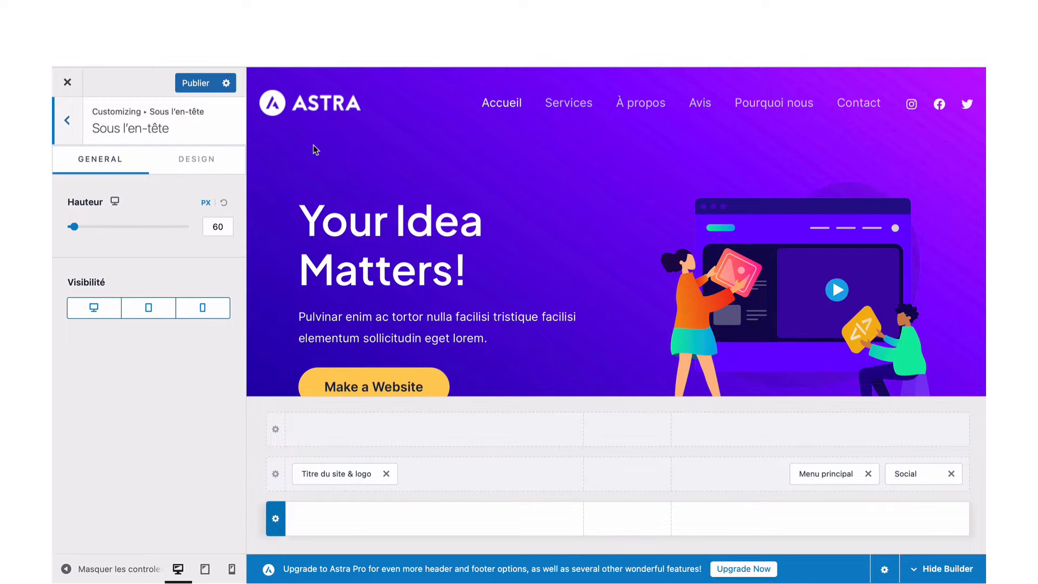
Add a Compte element to the below-header row and a Rechercher element to the above-header row, both in the first column
{"action": "left_click", "coordinate": [436, 519]}
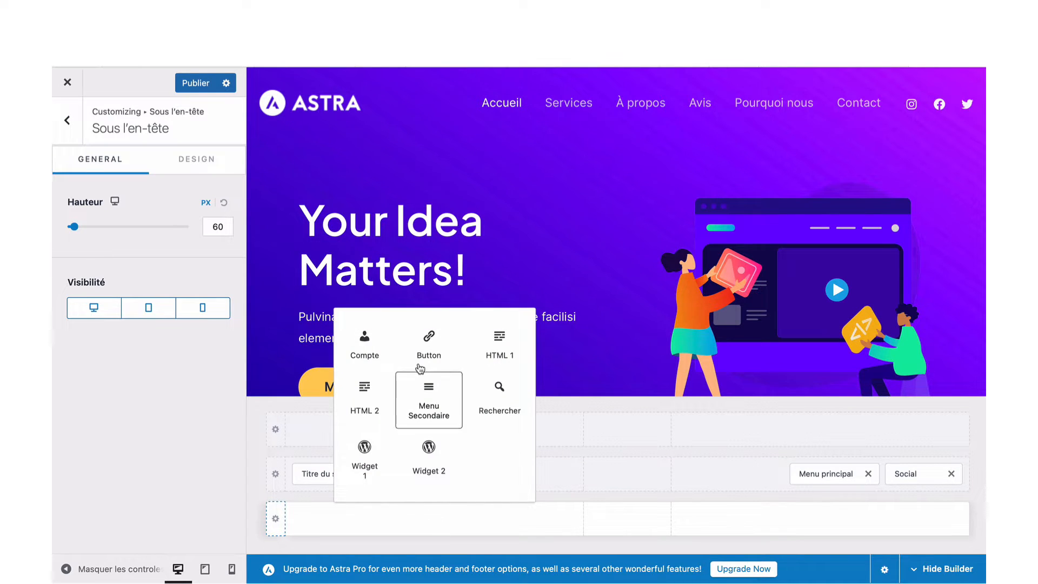
{"action": "left_click", "coordinate": [366, 349]}
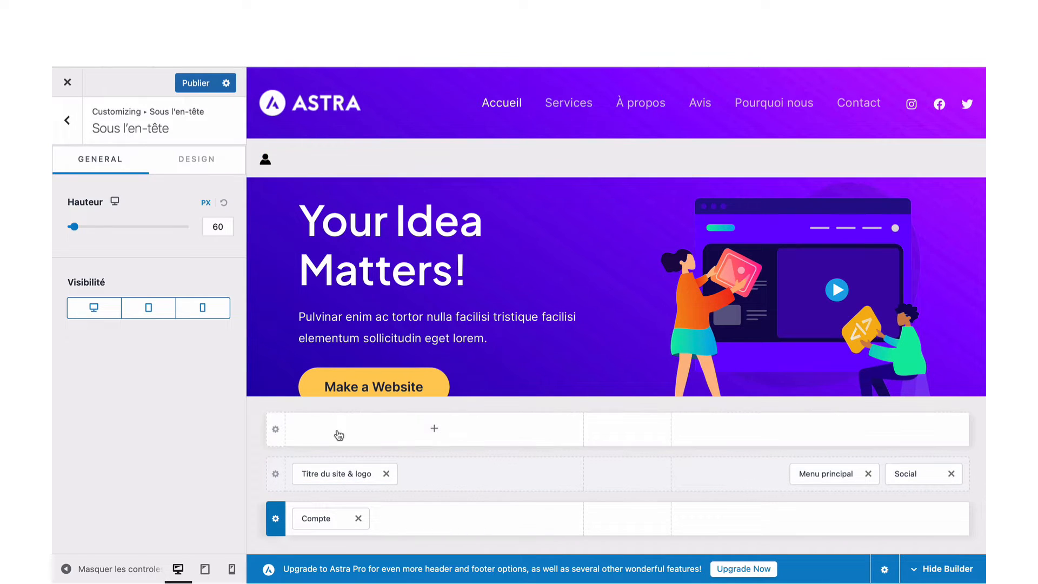
{"action": "left_click", "coordinate": [433, 428]}
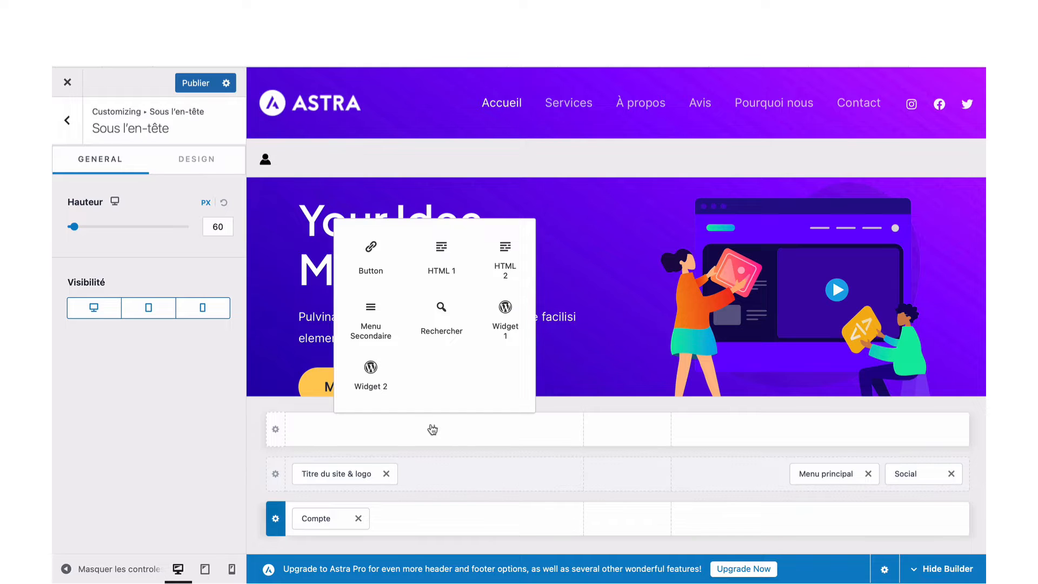
{"action": "left_click", "coordinate": [437, 327]}
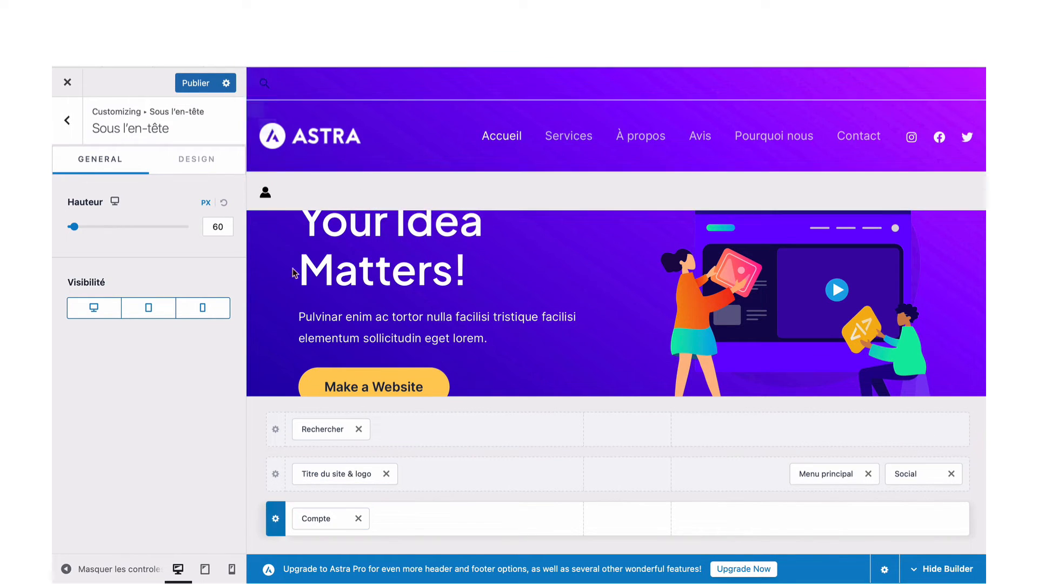
Return to the header elements overview and remove Rechercher from the above-header row and Compte from the below-header row
{"action": "left_click", "coordinate": [276, 476]}
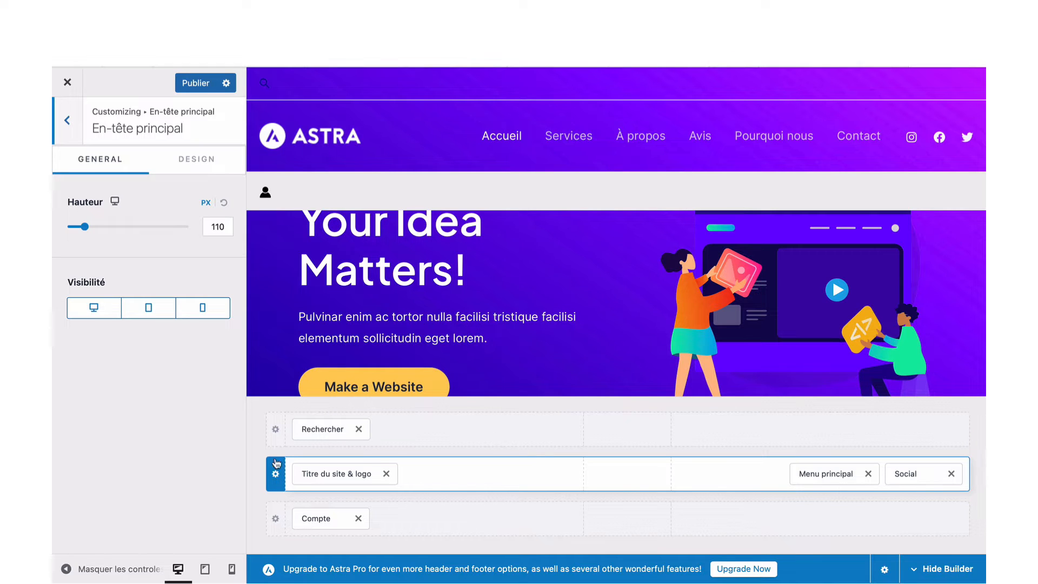
{"action": "left_click", "coordinate": [68, 123]}
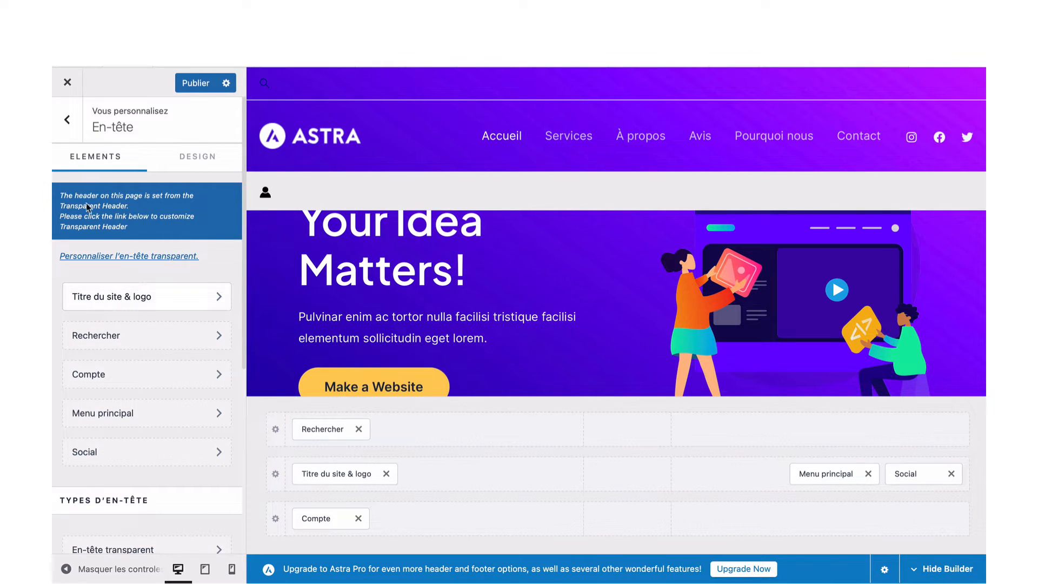
{"action": "left_click", "coordinate": [67, 119]}
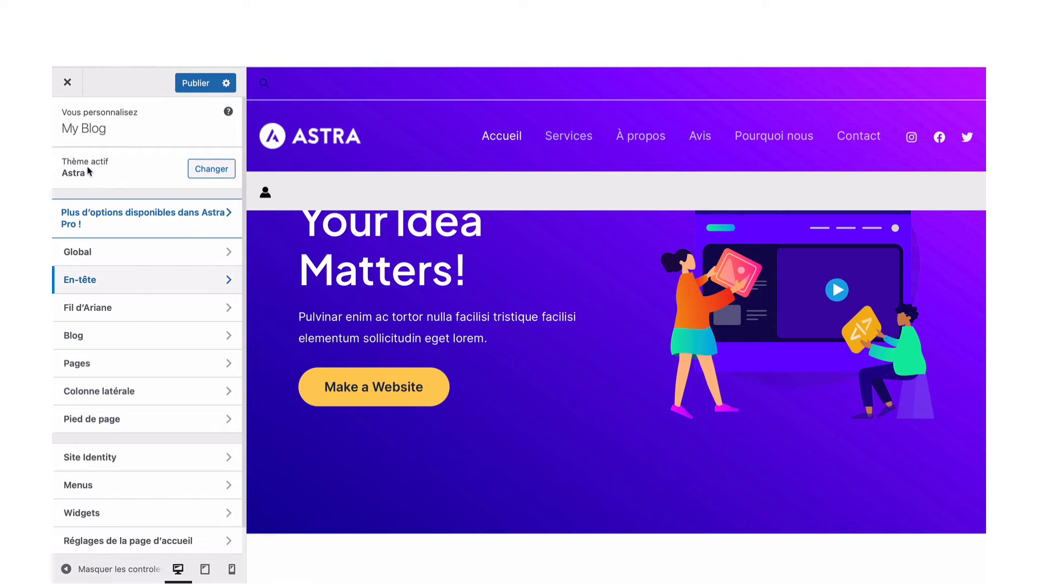
{"action": "left_click", "coordinate": [122, 282]}
{"action": "left_click", "coordinate": [358, 429]}
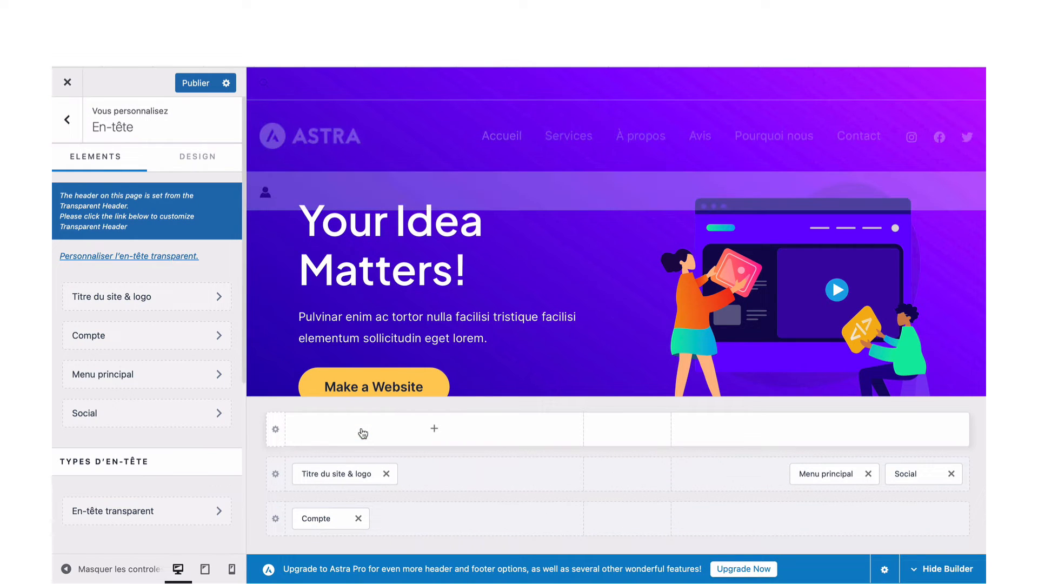
{"action": "left_click", "coordinate": [358, 518]}
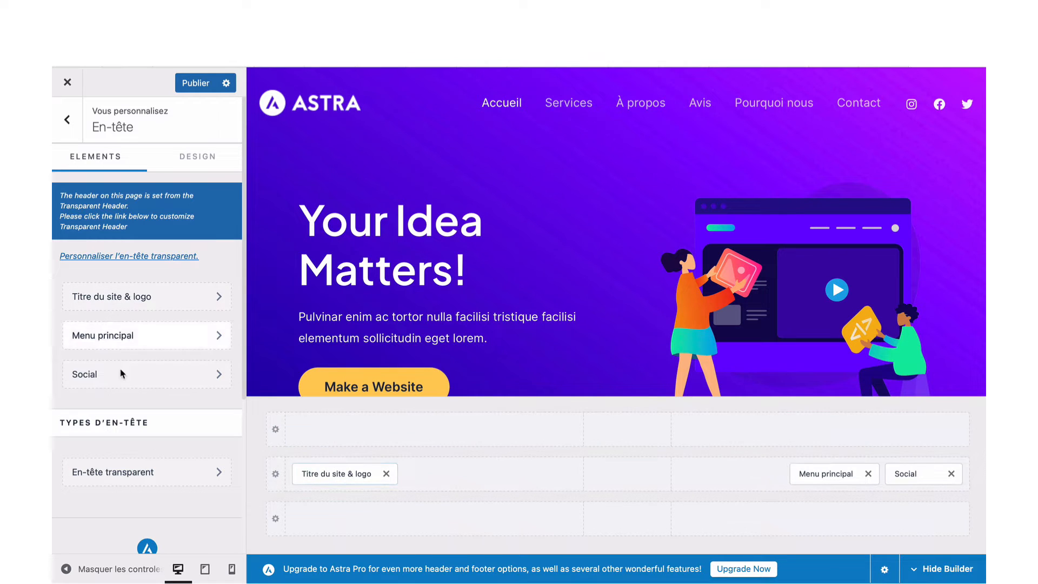
Remove the Titre du site & logo, Menu principal and Social elements from the main header row
{"action": "left_click", "coordinate": [386, 473]}
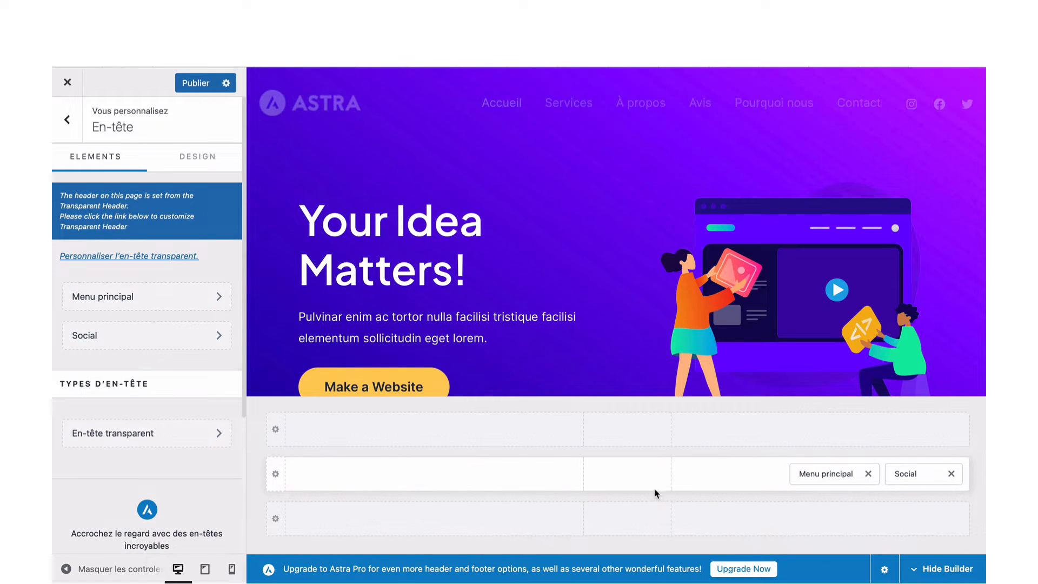
{"action": "left_click", "coordinate": [869, 474]}
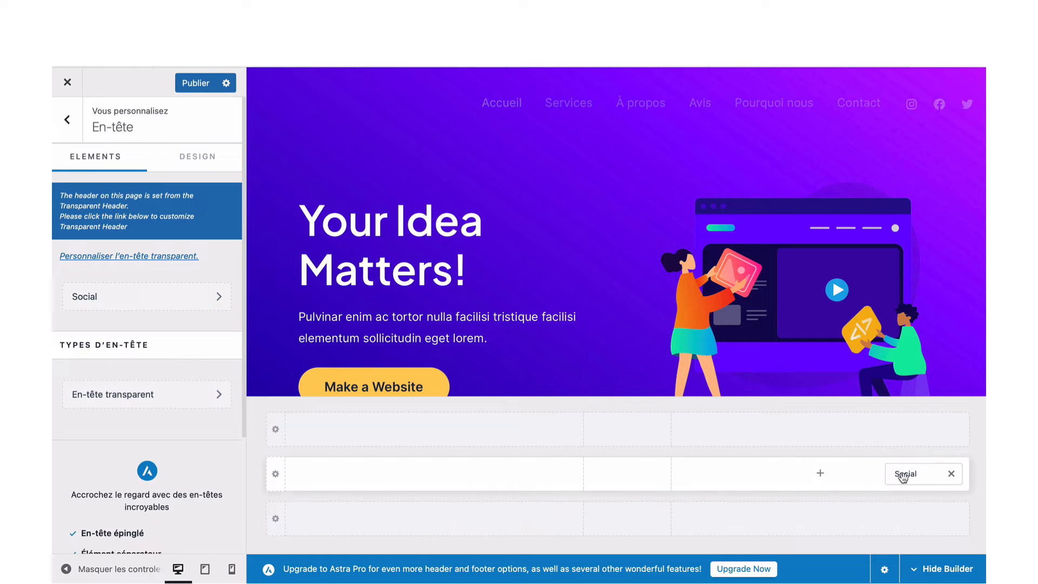
{"action": "left_click", "coordinate": [951, 478]}
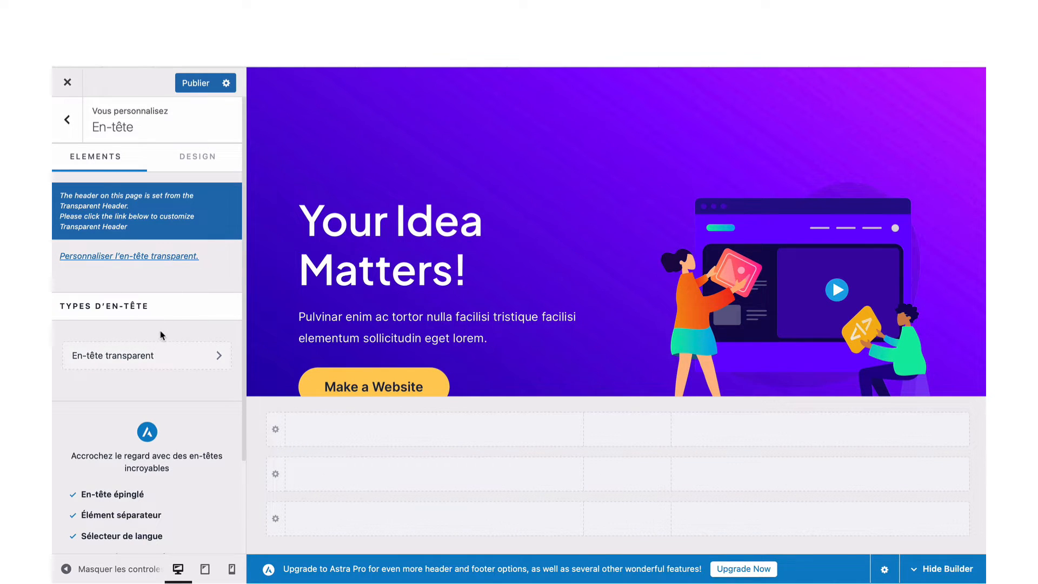
Add Titre du site & logo to the main header row's first column, and Menu principal and Social to its last column
{"action": "left_click", "coordinate": [434, 474]}
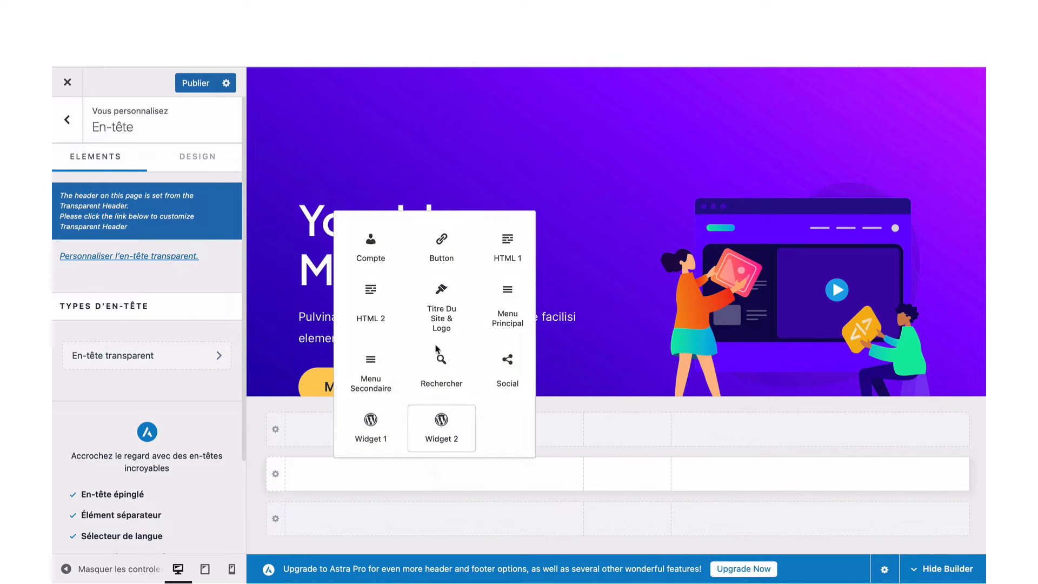
{"action": "left_click", "coordinate": [442, 315]}
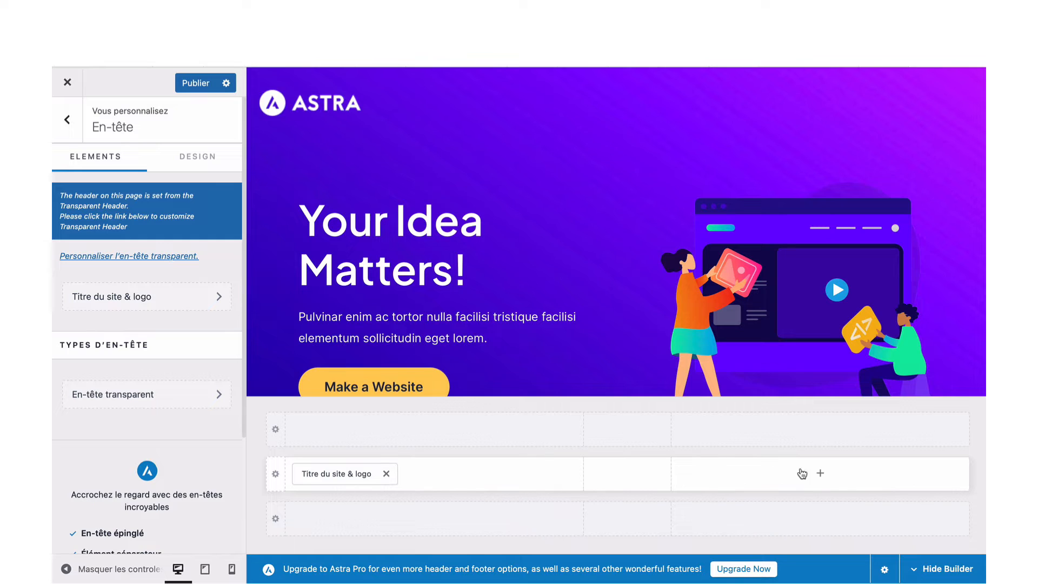
{"action": "left_click", "coordinate": [817, 474]}
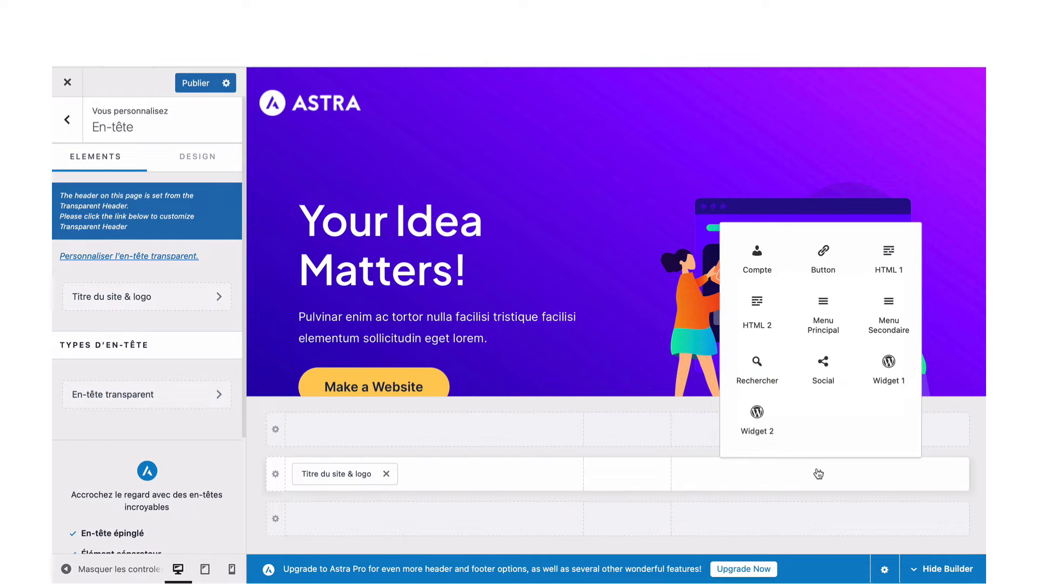
{"action": "left_click", "coordinate": [823, 322]}
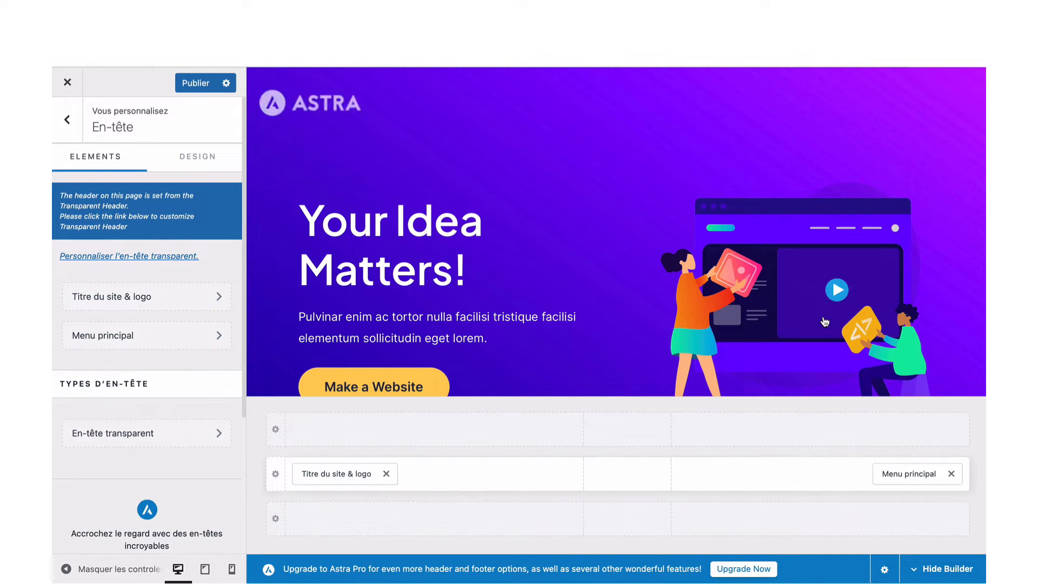
{"action": "left_click", "coordinate": [818, 476]}
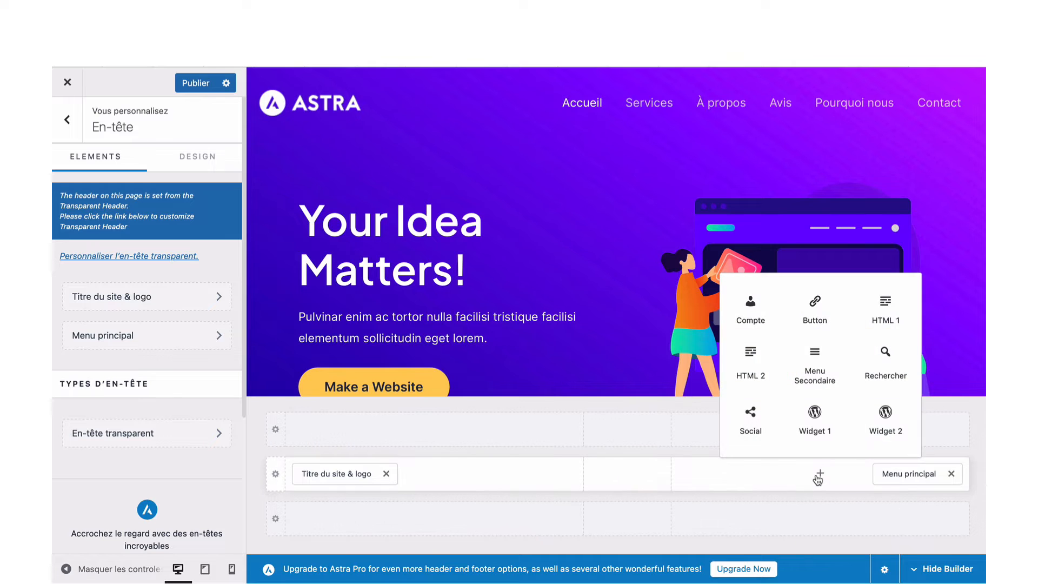
{"action": "left_click", "coordinate": [756, 426]}
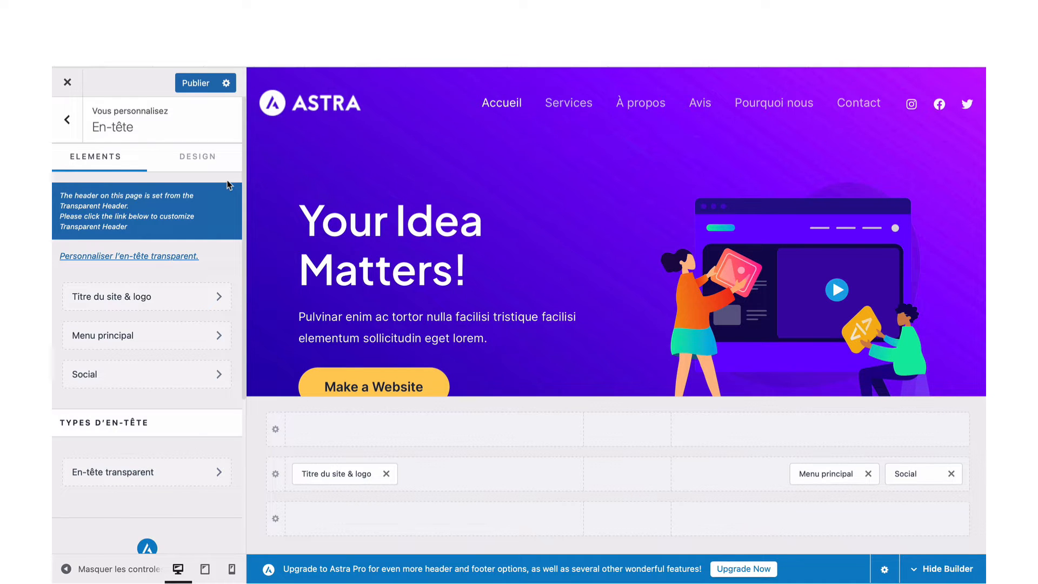
Open the Titre du site & logo settings and turn on the site title's visibility for desktop
{"action": "left_click", "coordinate": [169, 297]}
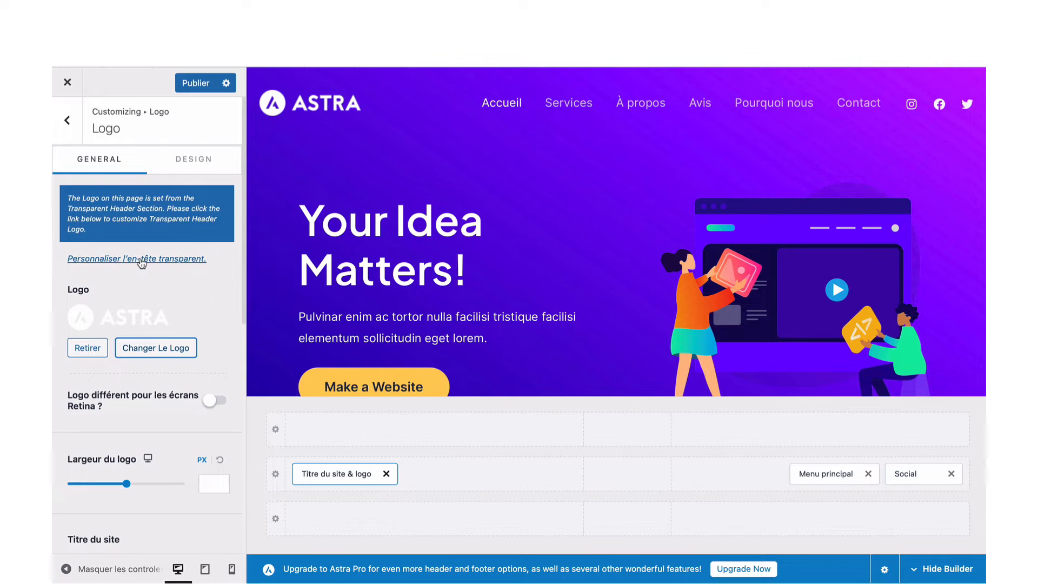
{"action": "scroll", "coordinate": [139, 260], "scroll_direction": "down", "scroll_amount": 1}
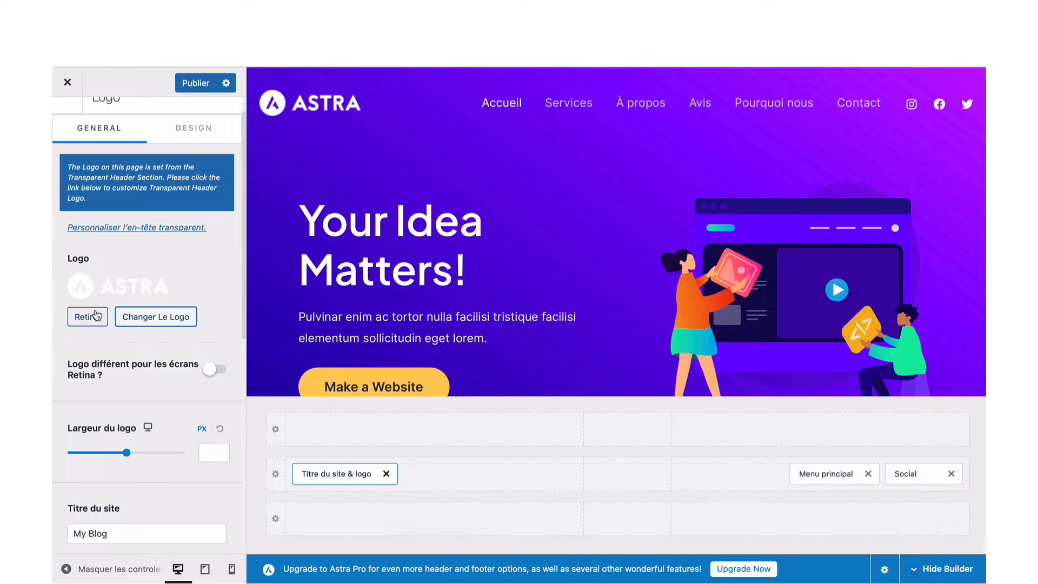
{"action": "scroll", "coordinate": [139, 317], "scroll_direction": "down", "scroll_amount": 3}
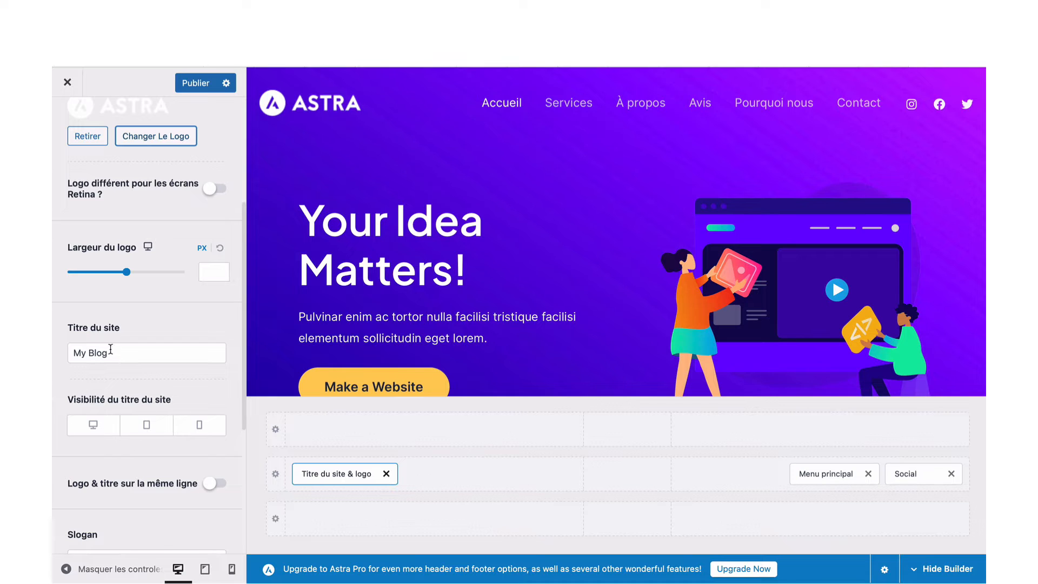
{"action": "mouse_move", "coordinate": [112, 350]}
{"action": "left_mouse_down"}
{"action": "mouse_move", "coordinate": [68, 351]}
{"action": "mouse_move", "coordinate": [120, 351]}
{"action": "left_mouse_up"}
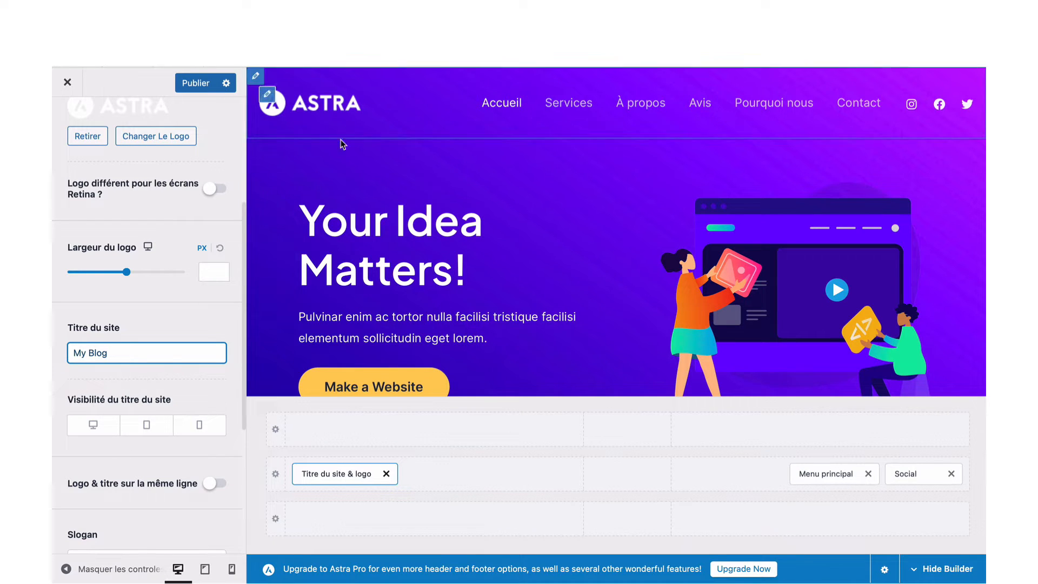
{"action": "left_click", "coordinate": [99, 433]}
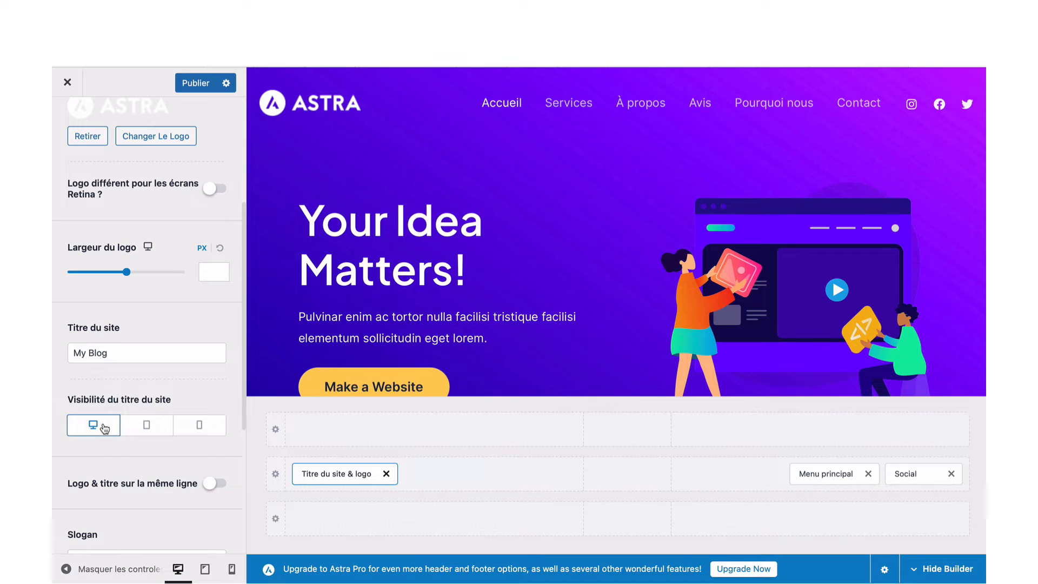
Turn on the site title's visibility for tablet and mobile, and turn both off again
{"action": "left_click", "coordinate": [151, 428]}
{"action": "left_click", "coordinate": [195, 430]}
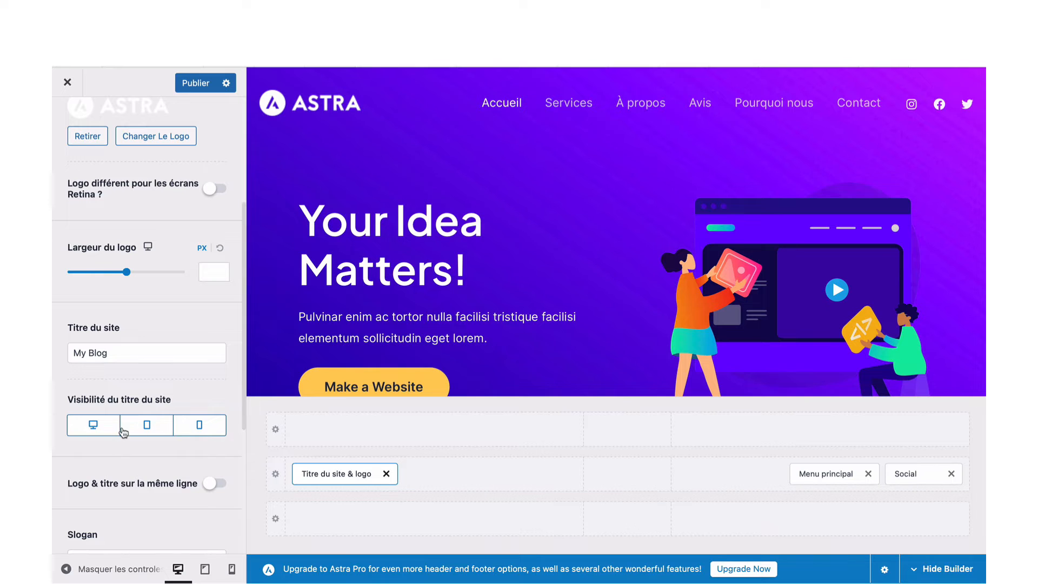
{"action": "left_click", "coordinate": [196, 428]}
{"action": "left_click", "coordinate": [161, 430]}
Preview the header on mobile and desktop, and compare the desktop header with the site title hidden and shown
{"action": "left_click", "coordinate": [233, 570]}
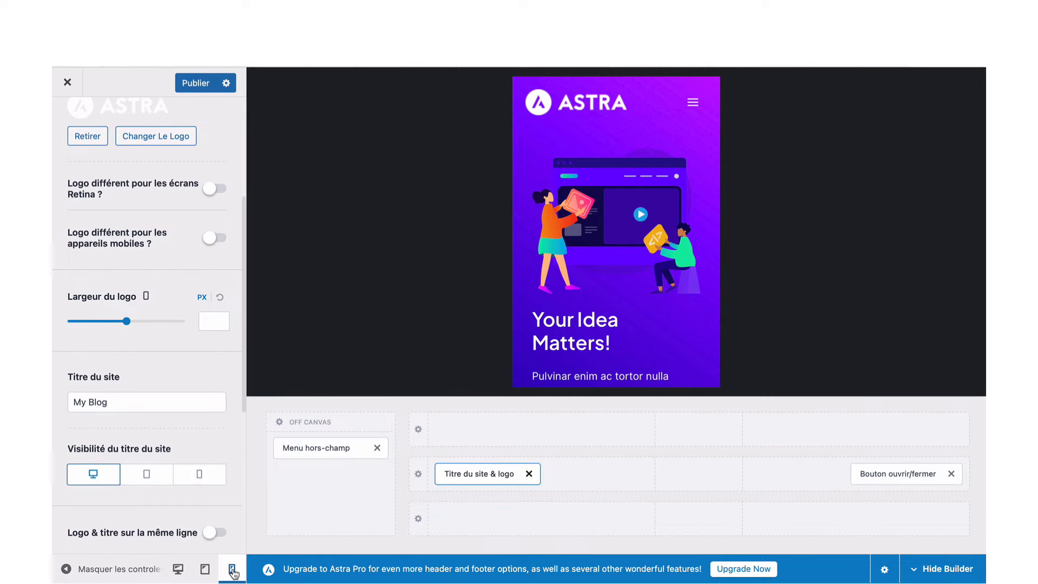
{"action": "left_click", "coordinate": [179, 570]}
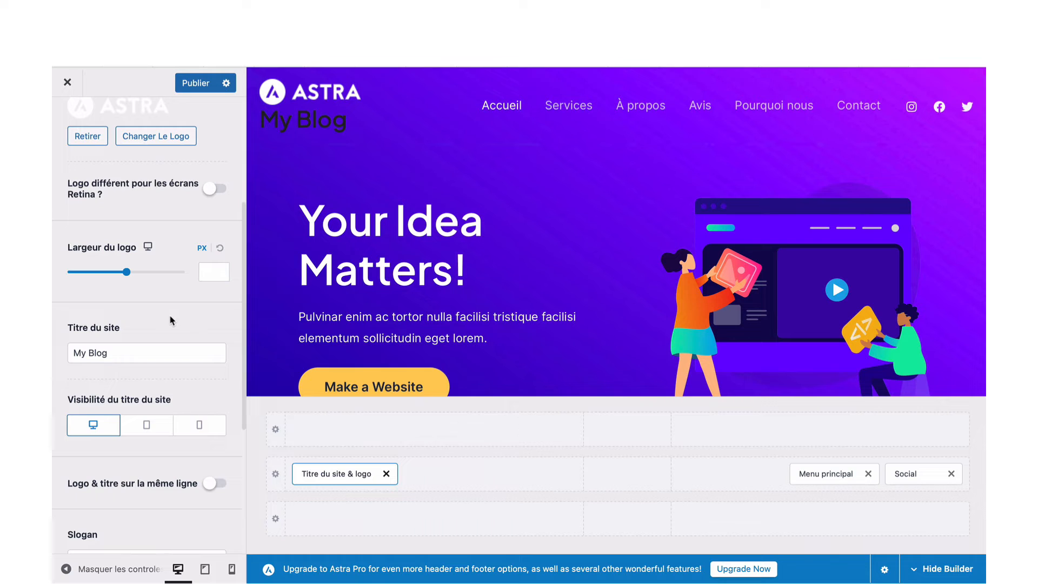
{"action": "left_click", "coordinate": [103, 427]}
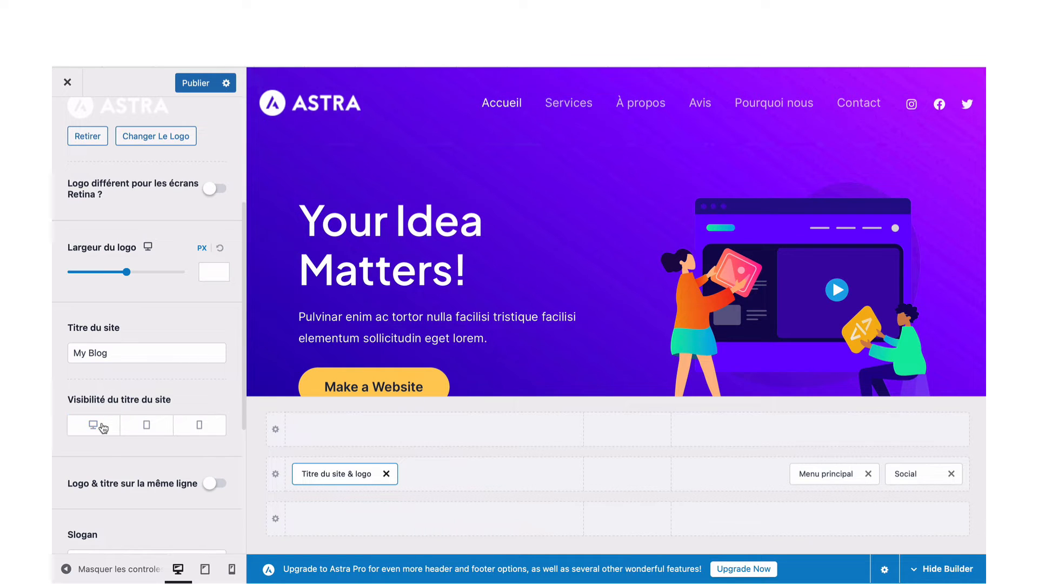
{"action": "left_click", "coordinate": [103, 428]}
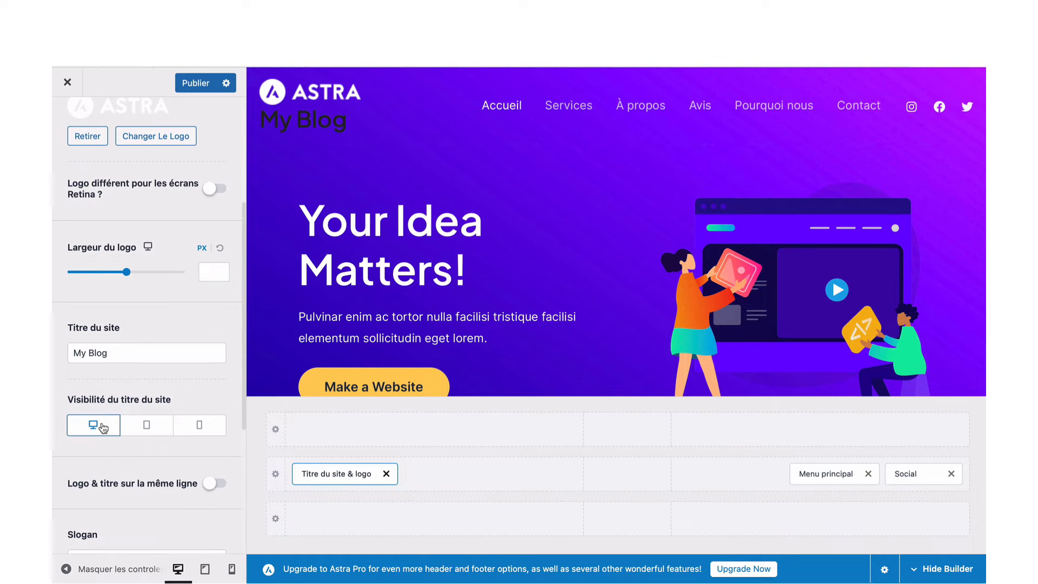
Set the site title's normal colour to the yellow-orange colour of the palette in the logo design settings
{"action": "scroll", "coordinate": [103, 427], "scroll_direction": "up", "scroll_amount": 5}
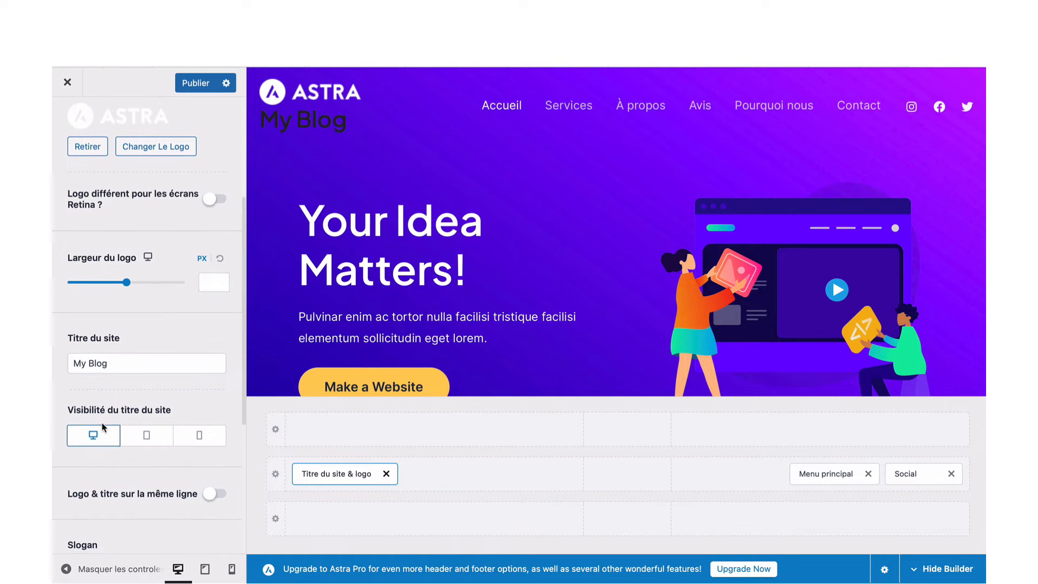
{"action": "scroll", "coordinate": [102, 425], "scroll_direction": "up", "scroll_amount": 1}
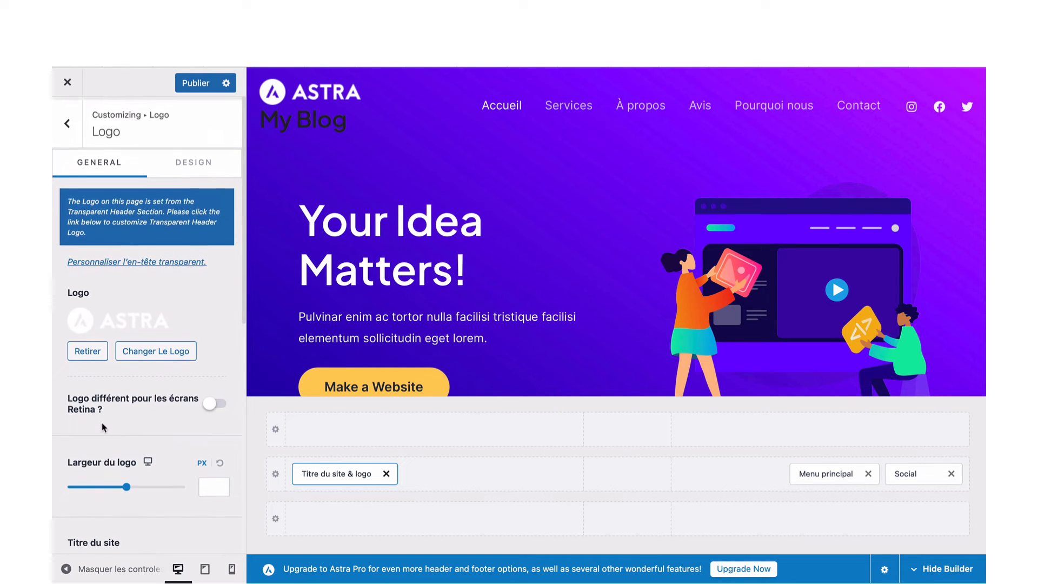
{"action": "left_click", "coordinate": [205, 163]}
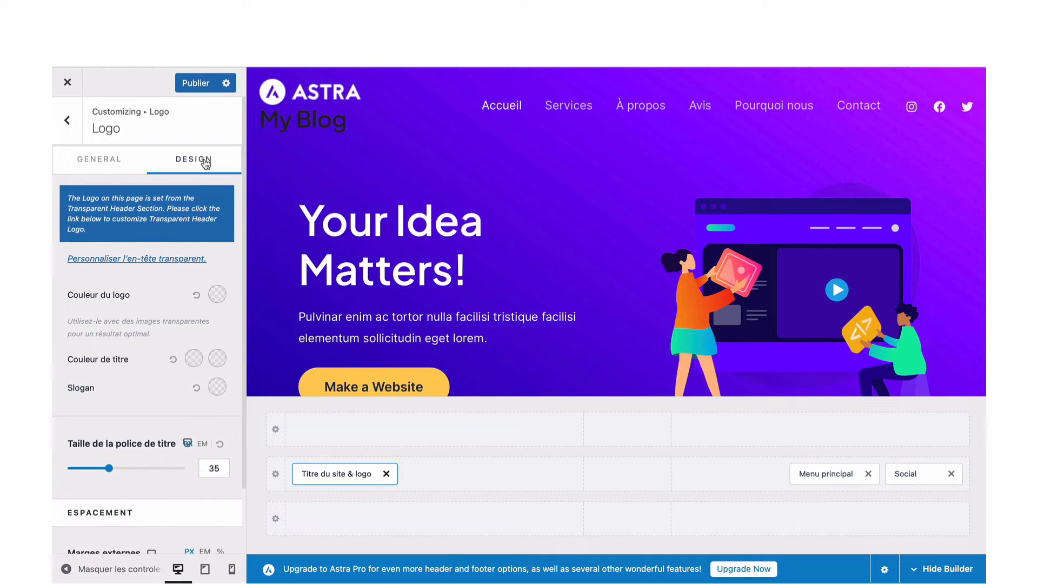
{"action": "left_click", "coordinate": [193, 360]}
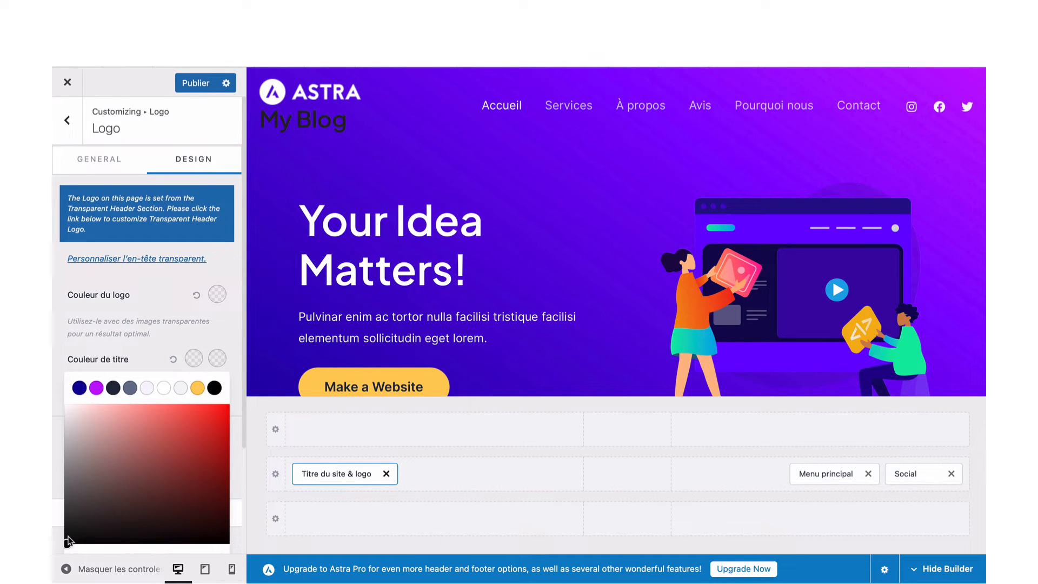
{"action": "left_click", "coordinate": [198, 388]}
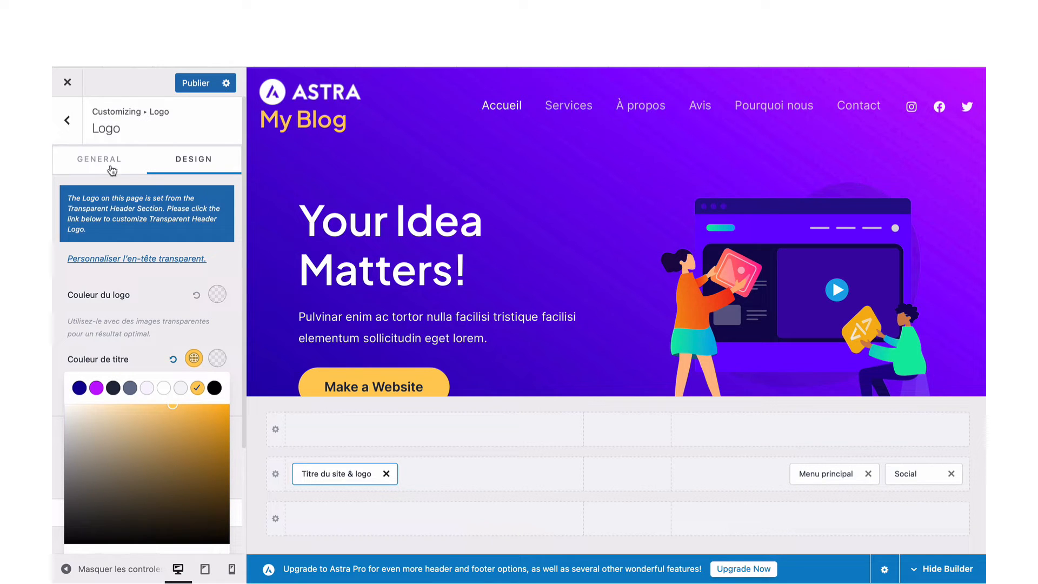
{"action": "left_click", "coordinate": [68, 121]}
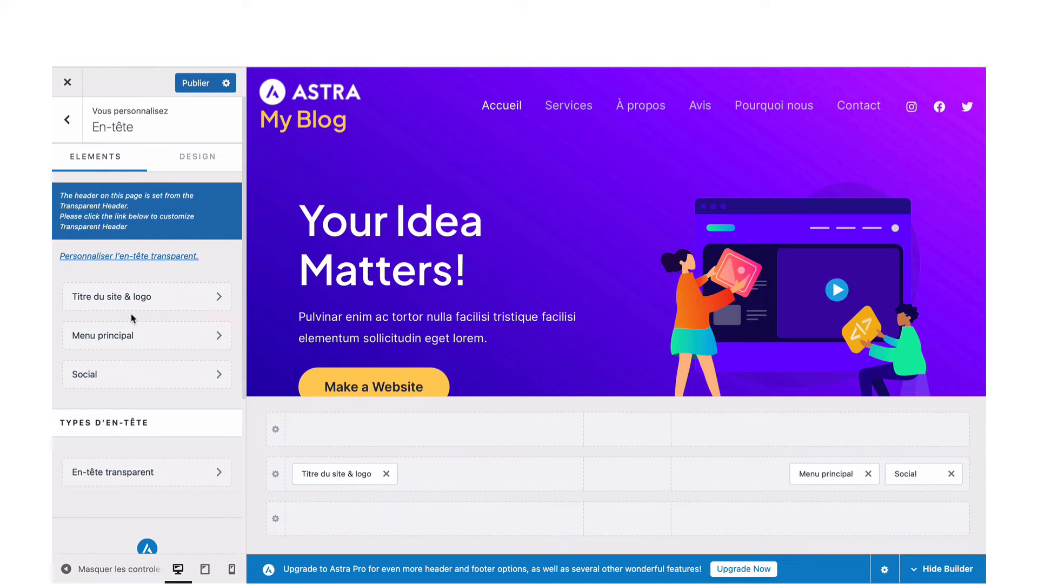
{"action": "left_click", "coordinate": [132, 335]}
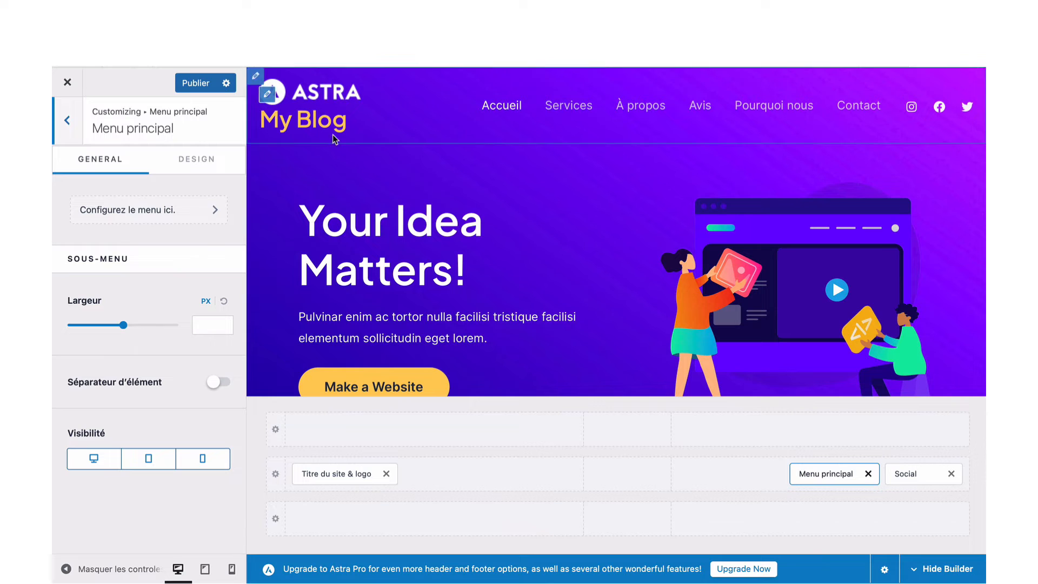
{"action": "left_click", "coordinate": [68, 121]}
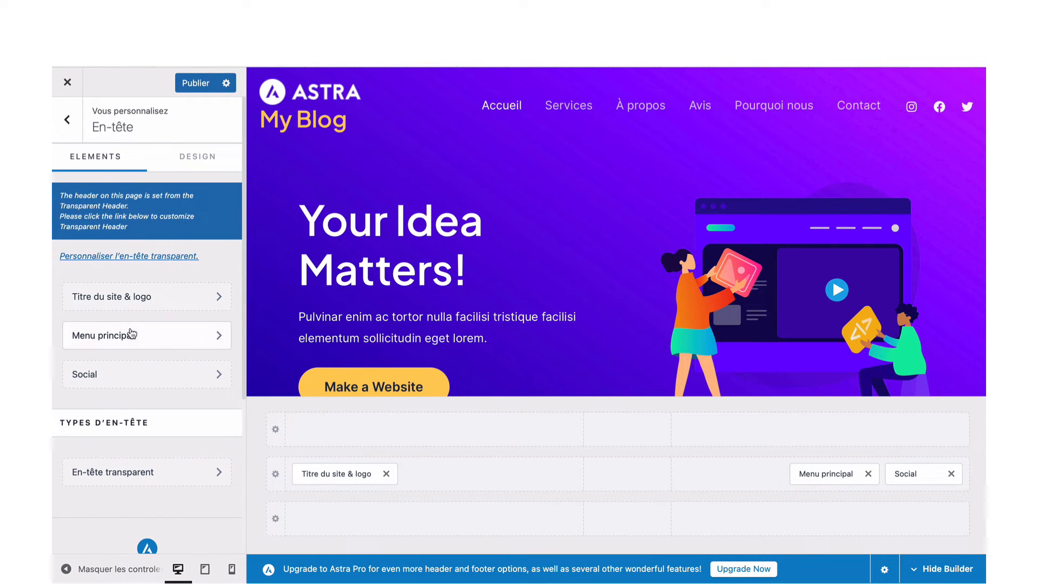
{"action": "left_click", "coordinate": [147, 299]}
Enter "suite" as the site slogan and turn on the slogan's visibility for desktop
{"action": "scroll", "coordinate": [147, 302], "scroll_direction": "down", "scroll_amount": 4}
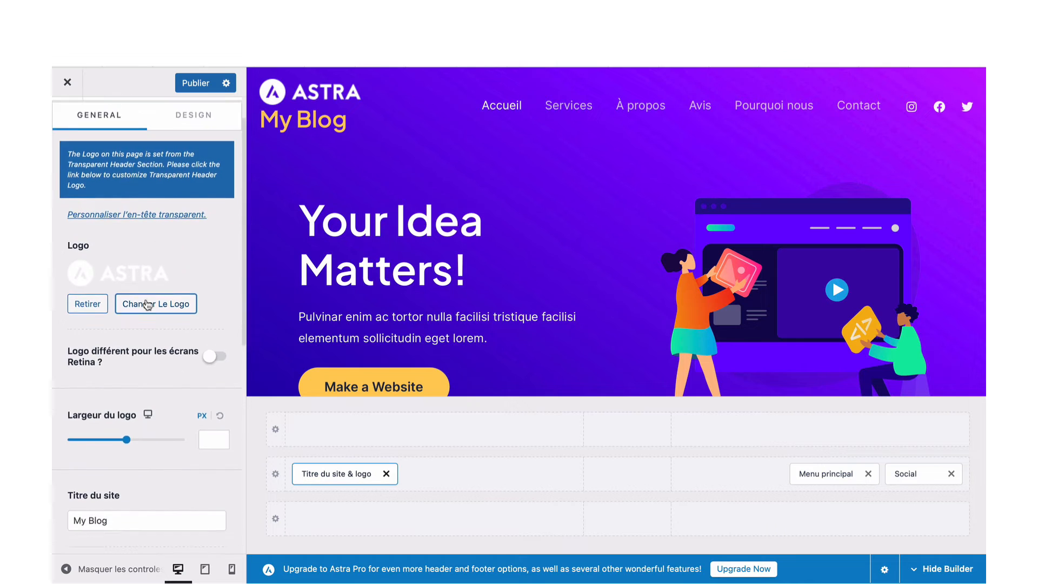
{"action": "scroll", "coordinate": [143, 336], "scroll_direction": "down", "scroll_amount": 2}
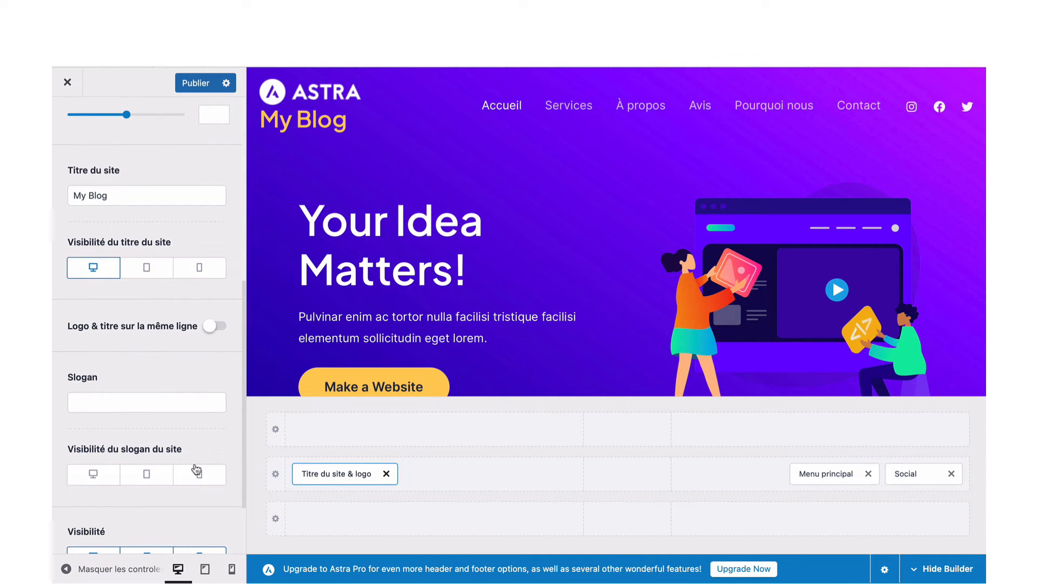
{"action": "left_click", "coordinate": [114, 401]}
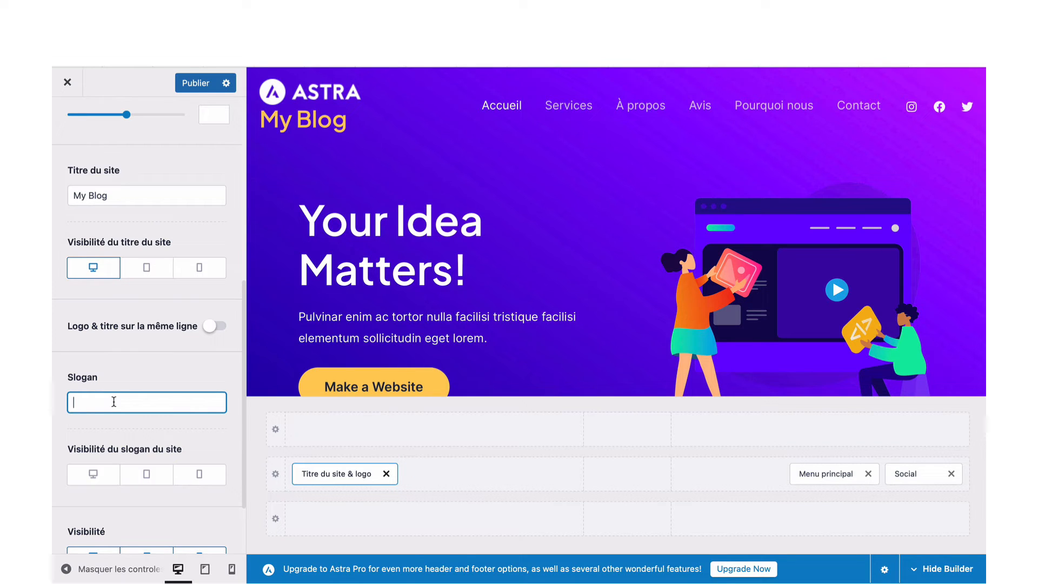
{"action": "type", "text": "suite"}
{"action": "scroll", "coordinate": [192, 373], "scroll_direction": "down", "scroll_amount": 1}
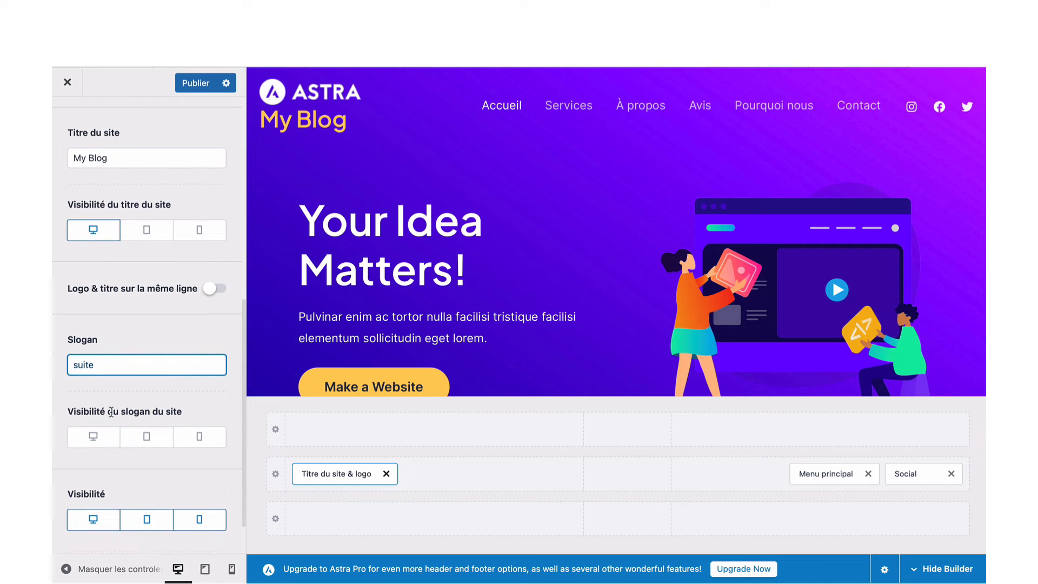
{"action": "left_click", "coordinate": [105, 440]}
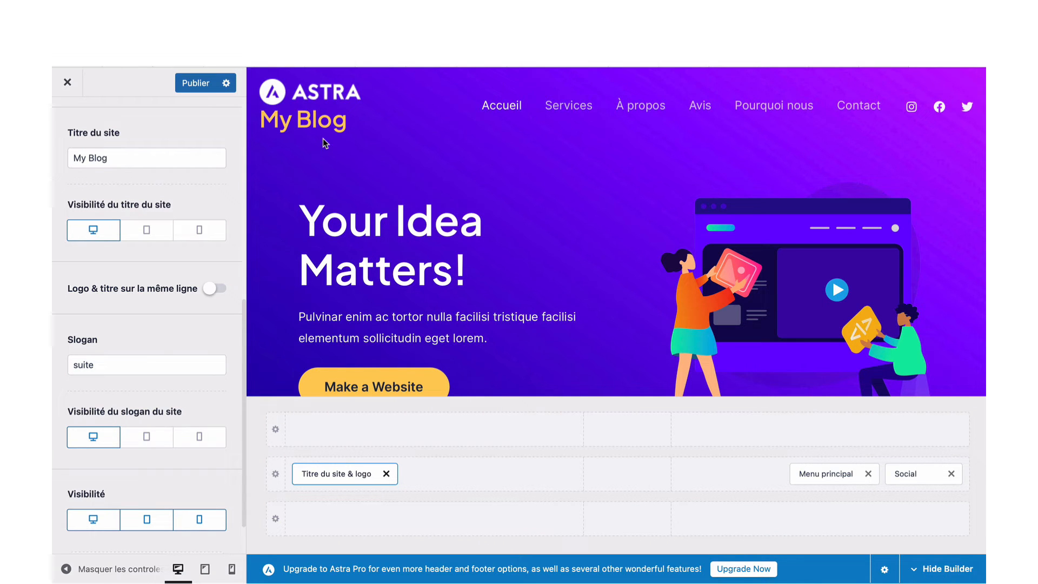
Check the slogan in the mobile and desktop previews, and compare the desktop header with it hidden and shown
{"action": "left_click", "coordinate": [232, 568]}
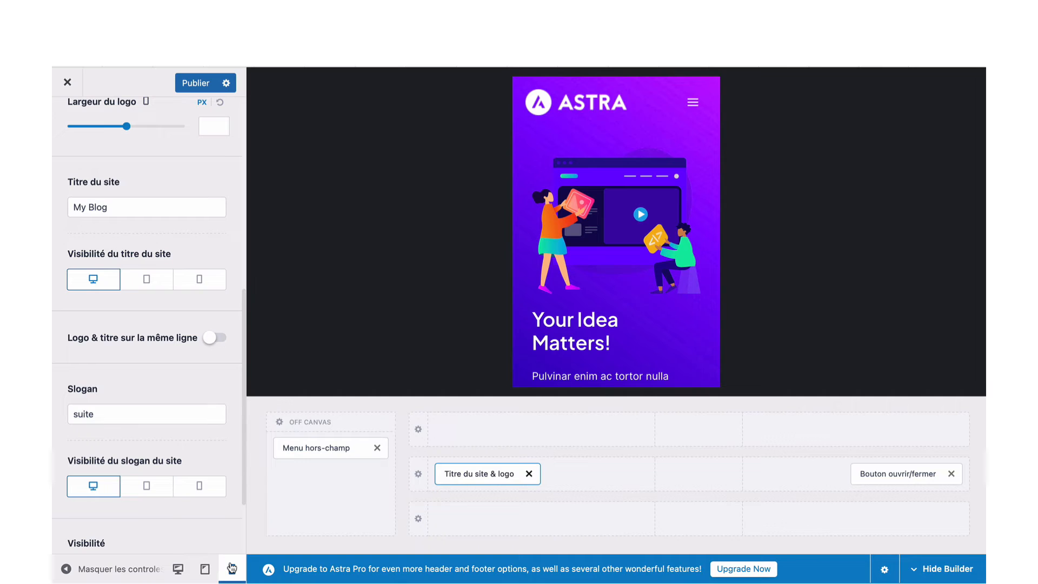
{"action": "left_click", "coordinate": [178, 569]}
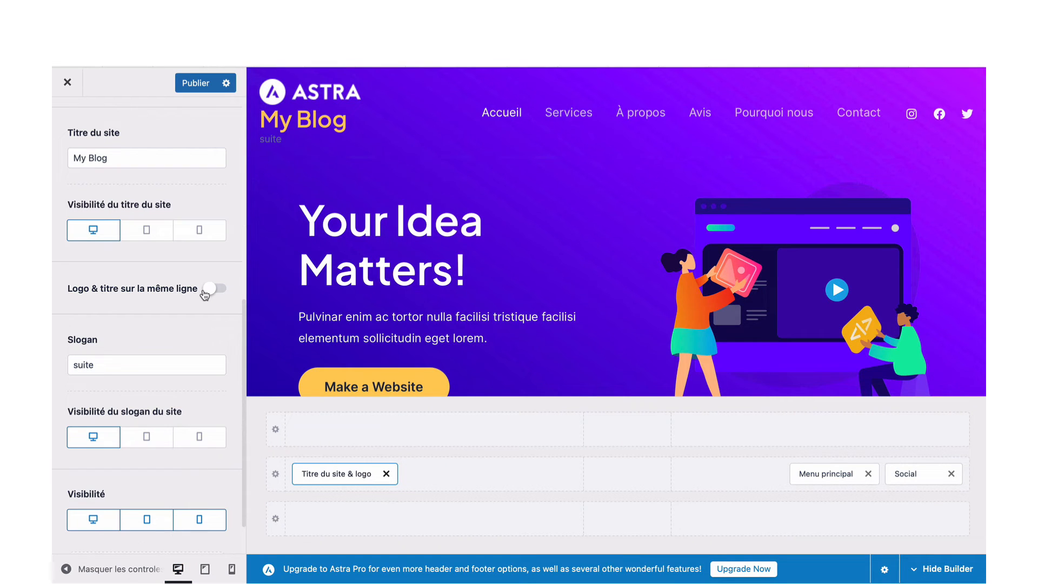
{"action": "left_click", "coordinate": [102, 441]}
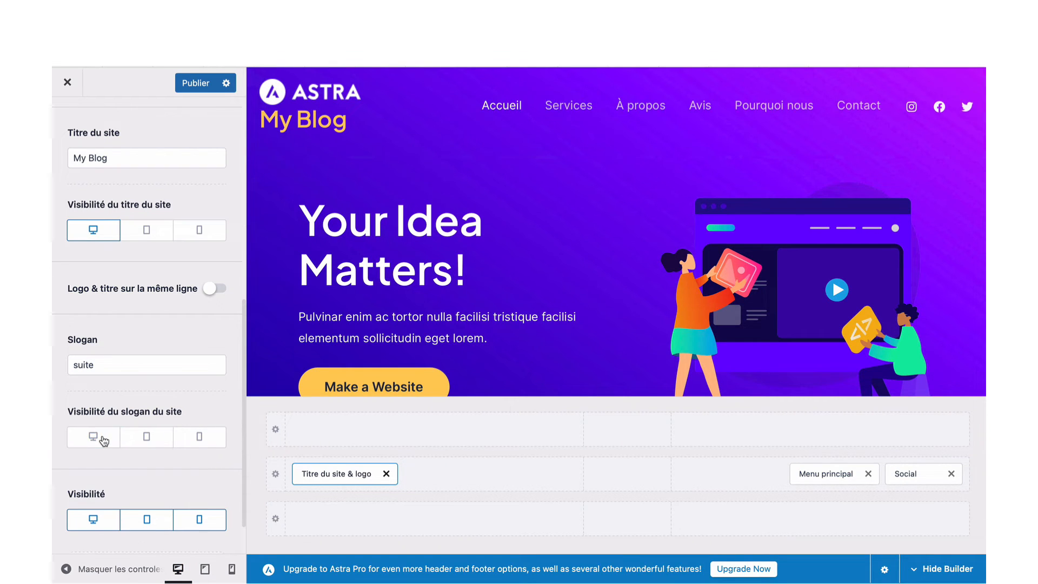
{"action": "left_click", "coordinate": [104, 440]}
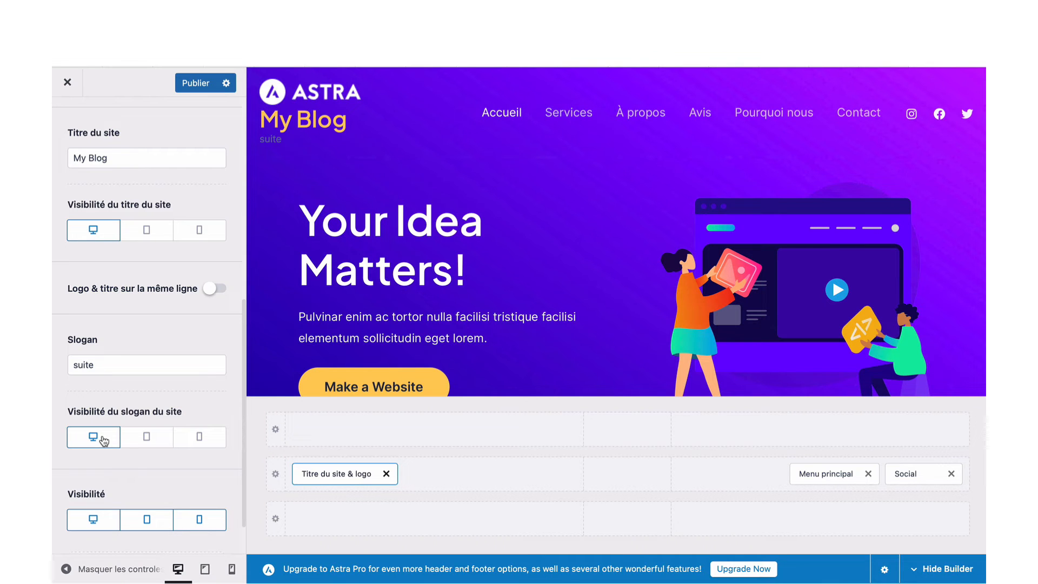
Set the slogan's colour to the yellow-orange colour of the palette in the logo design settings
{"action": "scroll", "coordinate": [104, 441], "scroll_direction": "up", "scroll_amount": 5}
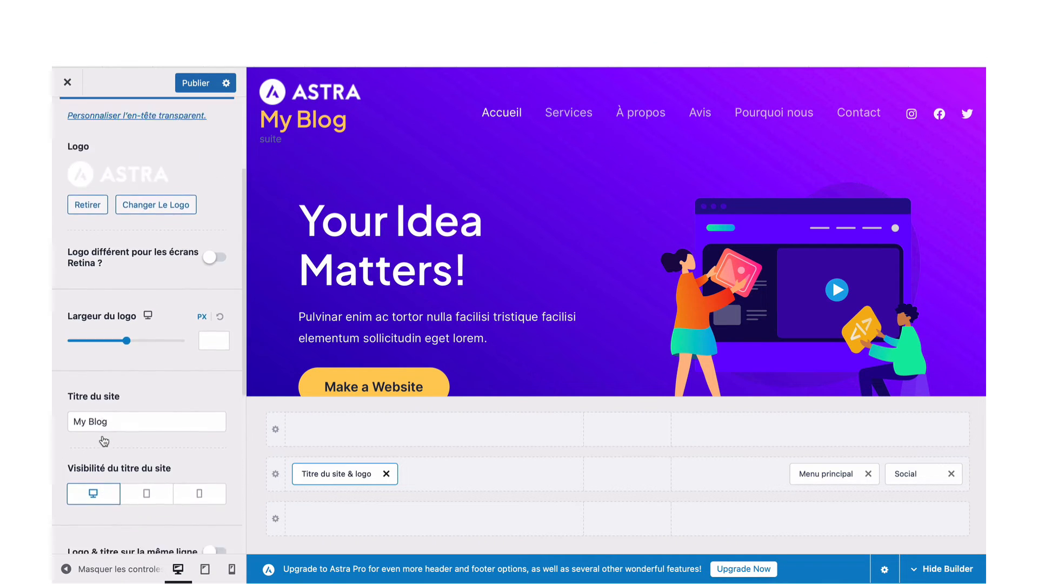
{"action": "scroll", "coordinate": [104, 441], "scroll_direction": "down", "scroll_amount": 4}
{"action": "scroll", "coordinate": [103, 440], "scroll_direction": "up", "scroll_amount": 6}
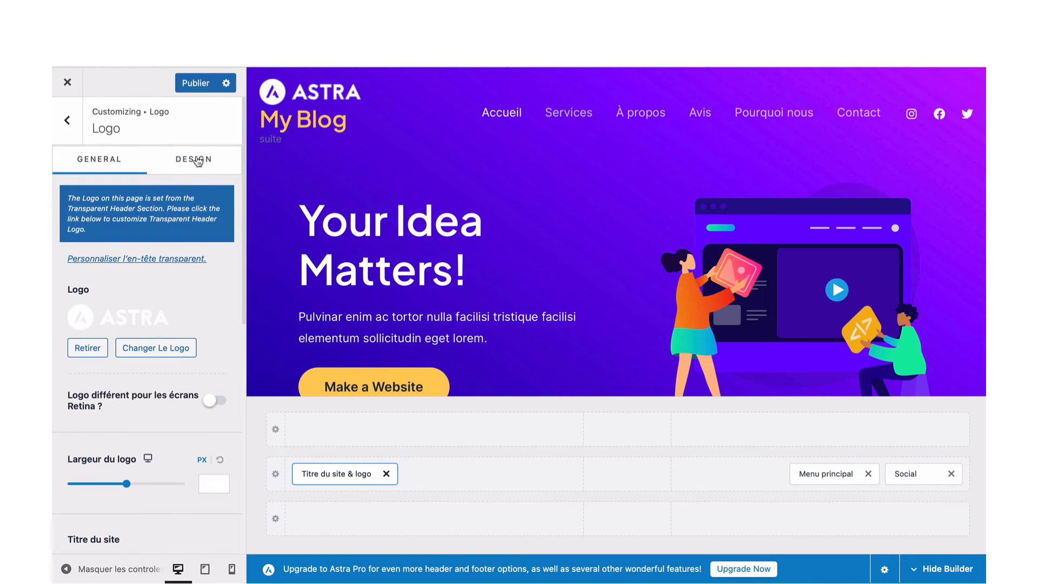
{"action": "left_click", "coordinate": [198, 161]}
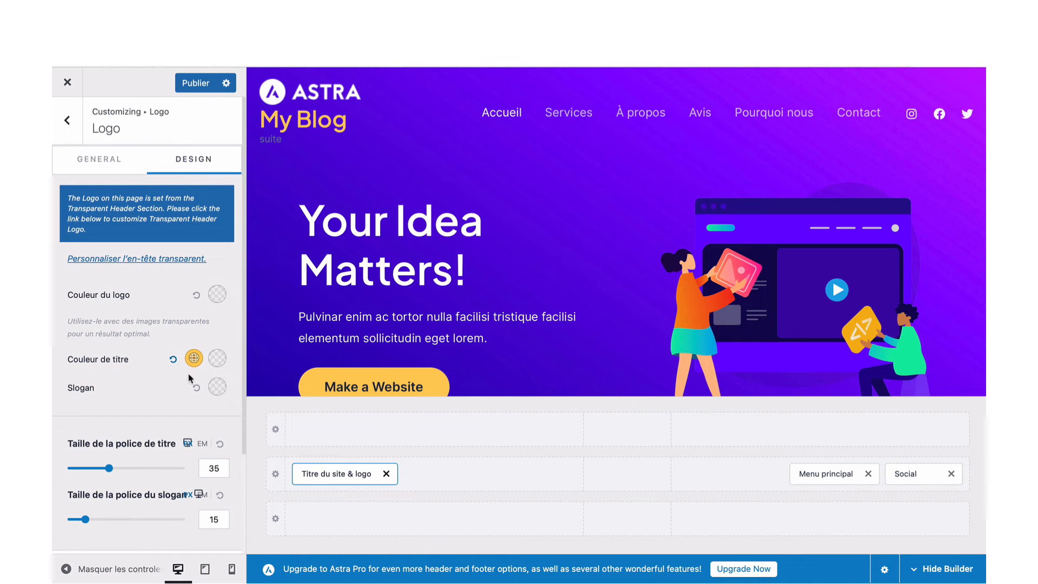
{"action": "left_click", "coordinate": [217, 387]}
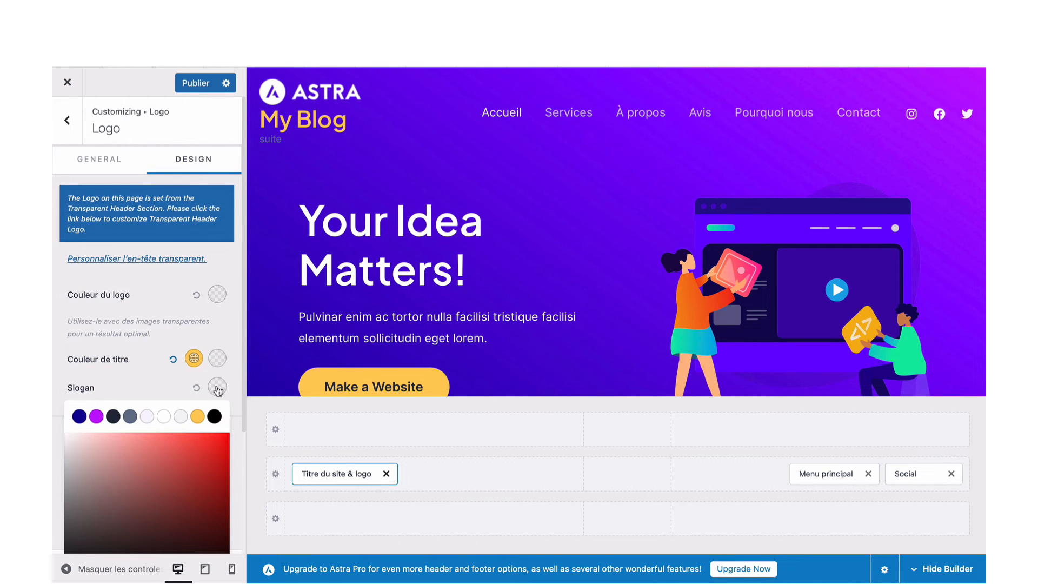
{"action": "left_click", "coordinate": [198, 417]}
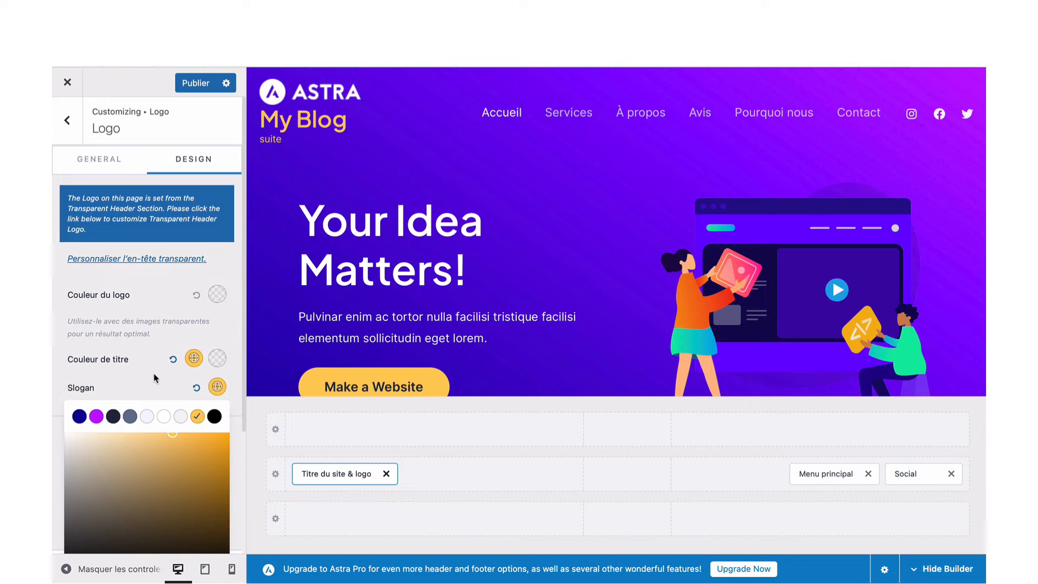
Return to the general logo settings and reduce the desktop logo width to 108 px
{"action": "scroll", "coordinate": [154, 376], "scroll_direction": "down", "scroll_amount": 3}
{"action": "scroll", "coordinate": [154, 376], "scroll_direction": "up", "scroll_amount": 3}
{"action": "left_click", "coordinate": [115, 160]}
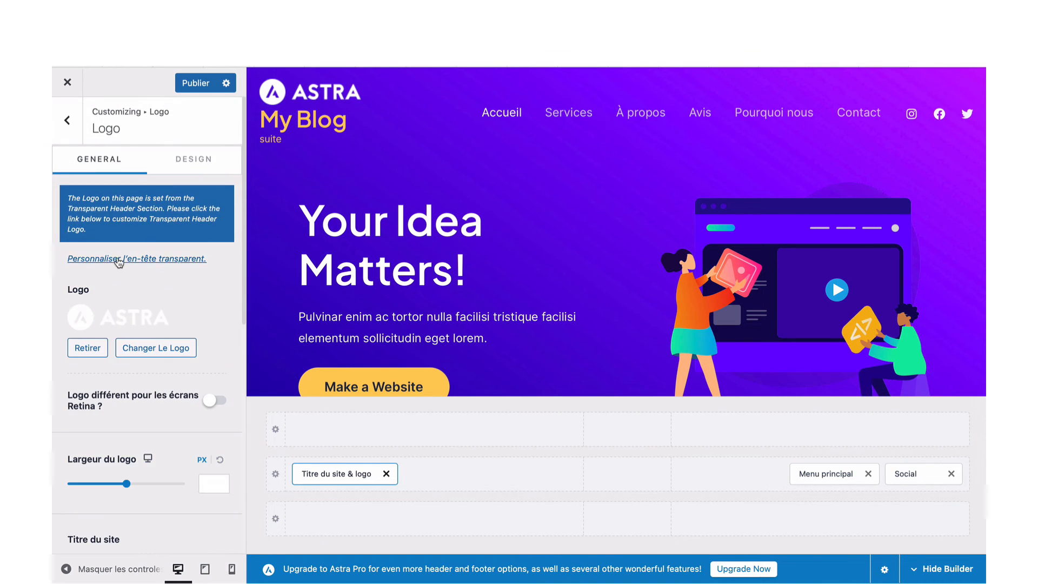
{"action": "scroll", "coordinate": [120, 263], "scroll_direction": "down", "scroll_amount": 3}
{"action": "scroll", "coordinate": [119, 264], "scroll_direction": "up", "scroll_amount": 2}
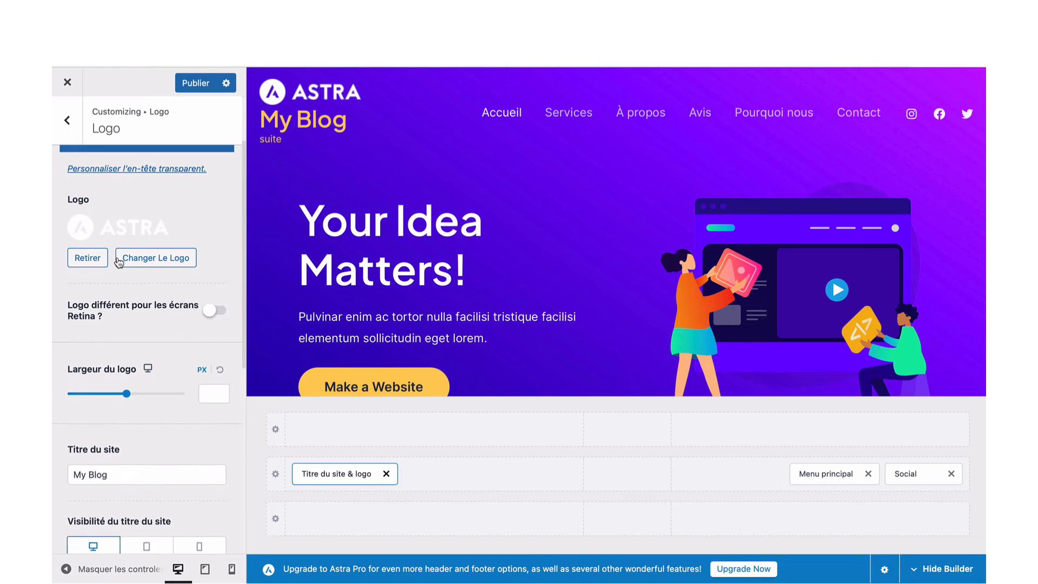
{"action": "left_click_drag", "start_coordinate": [119, 424], "coordinate": [89, 420]}
{"action": "scroll", "coordinate": [93, 417], "scroll_direction": "down", "scroll_amount": 3}
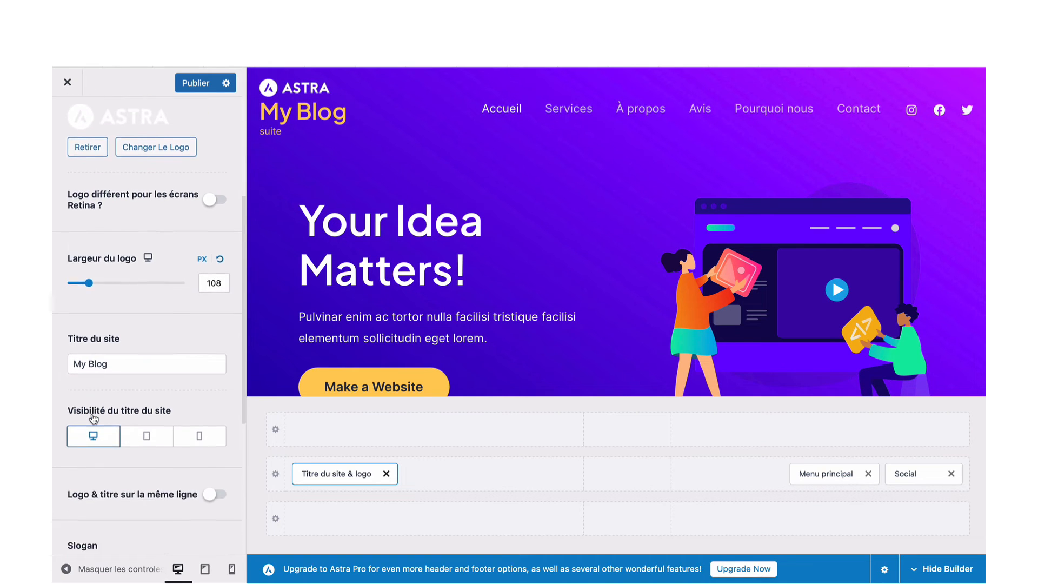
Review the logo's general and design settings, and check the header in the mobile preview before returning to the desktop preview
{"action": "scroll", "coordinate": [93, 418], "scroll_direction": "down", "scroll_amount": 5}
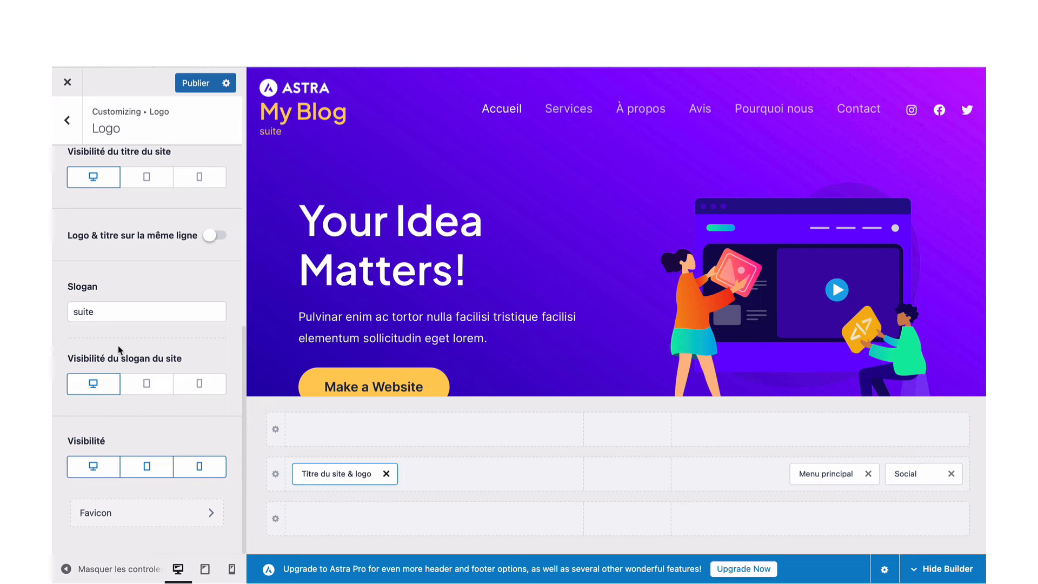
{"action": "scroll", "coordinate": [118, 350], "scroll_direction": "up", "scroll_amount": 10}
{"action": "left_click", "coordinate": [187, 161]}
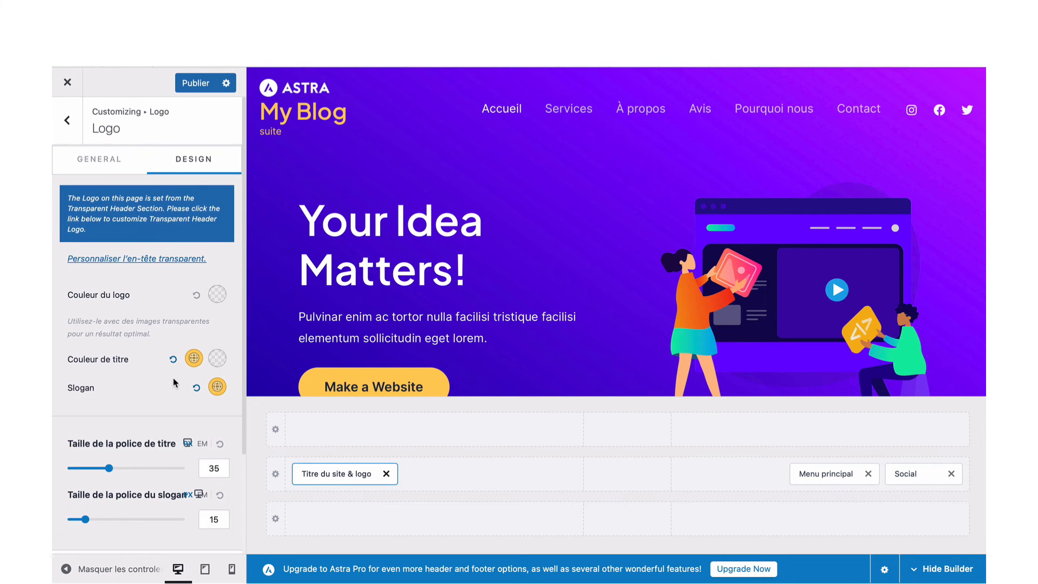
{"action": "scroll", "coordinate": [173, 383], "scroll_direction": "down", "scroll_amount": 2}
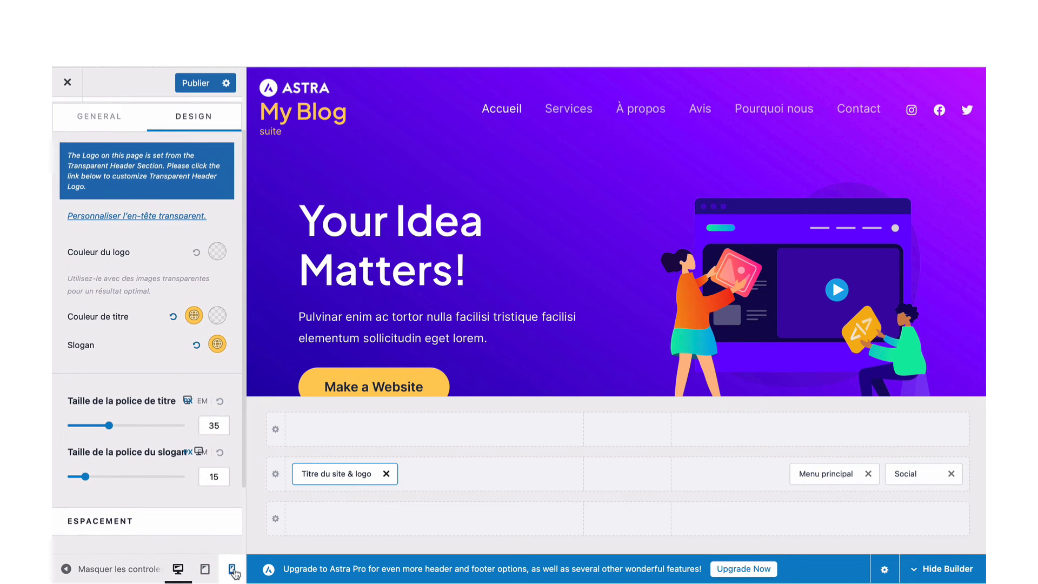
{"action": "left_click", "coordinate": [233, 572]}
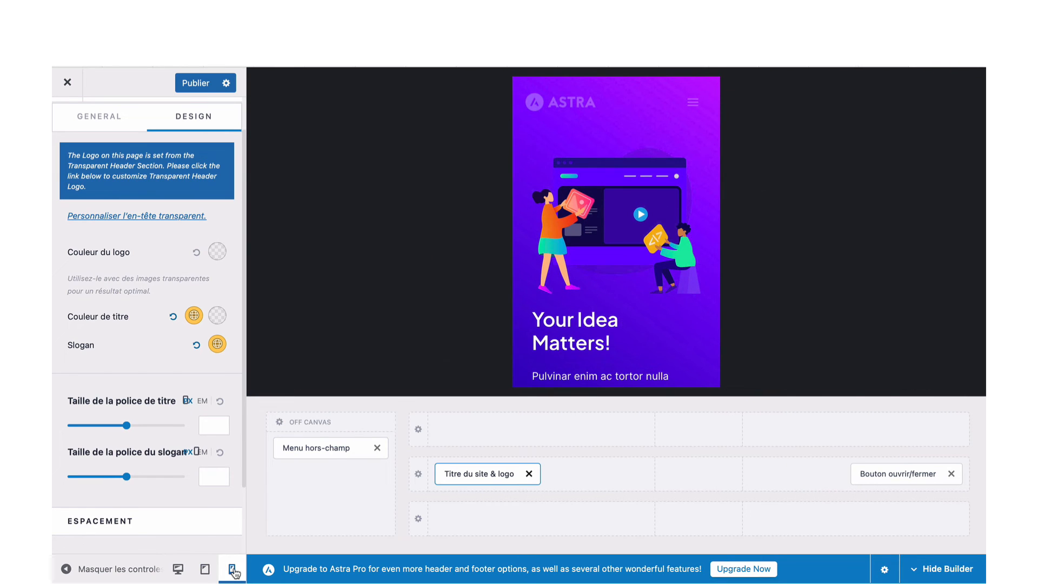
{"action": "left_click", "coordinate": [179, 570]}
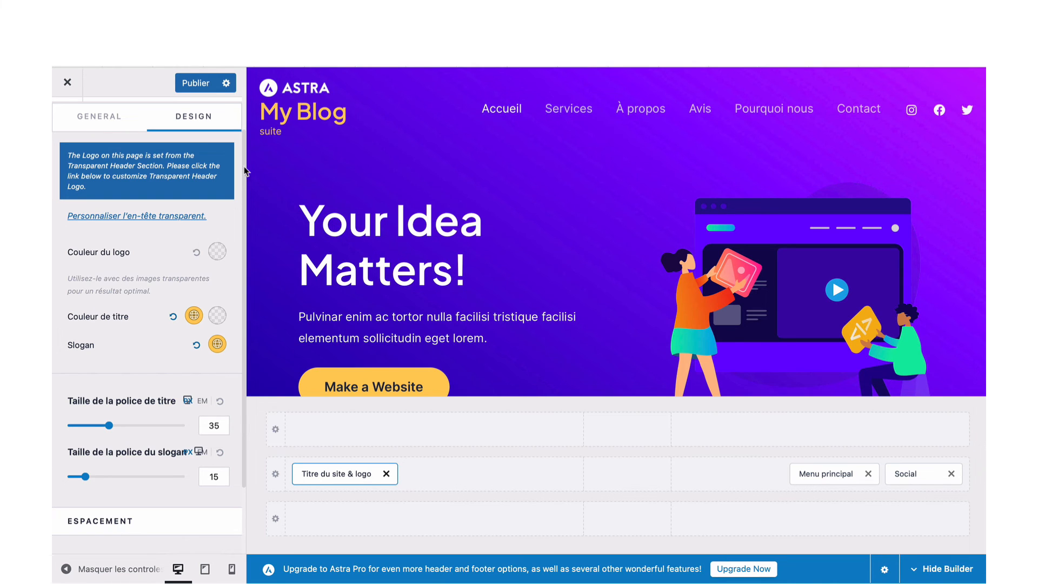
{"action": "scroll", "coordinate": [176, 301], "scroll_direction": "up", "scroll_amount": 1}
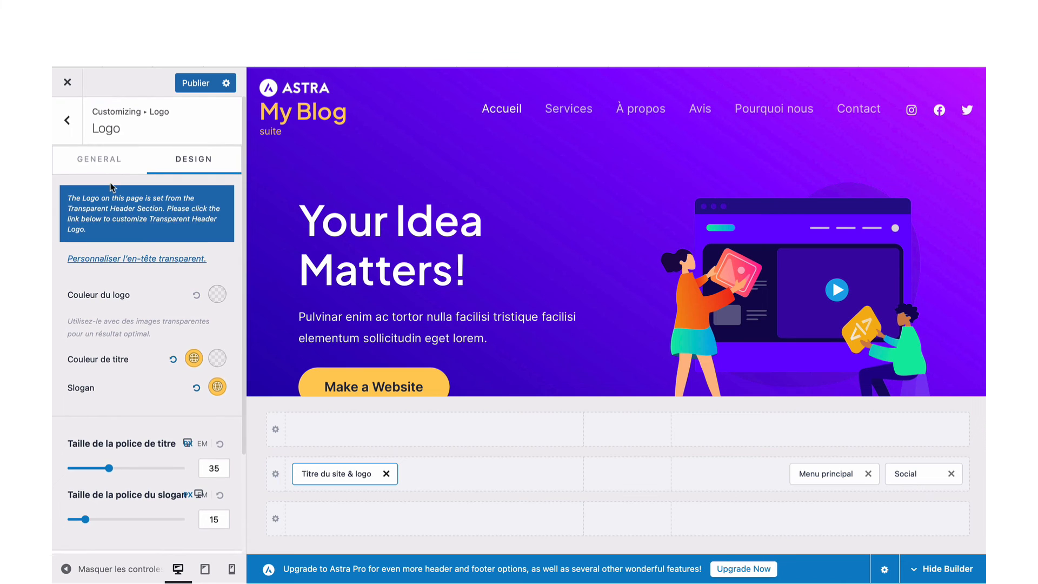
Return to the header settings and look through the header elements and header types
{"action": "left_click", "coordinate": [68, 120]}
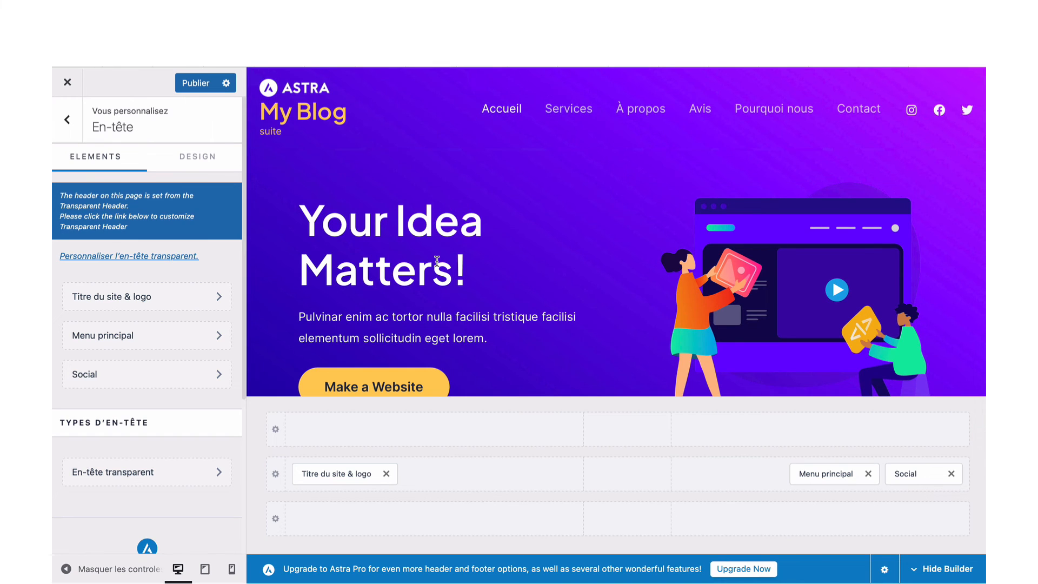
{"action": "scroll", "coordinate": [437, 261], "scroll_direction": "down", "scroll_amount": 2}
{"action": "scroll", "coordinate": [437, 260], "scroll_direction": "up", "scroll_amount": 2}
{"action": "scroll", "coordinate": [168, 308], "scroll_direction": "down", "scroll_amount": 3}
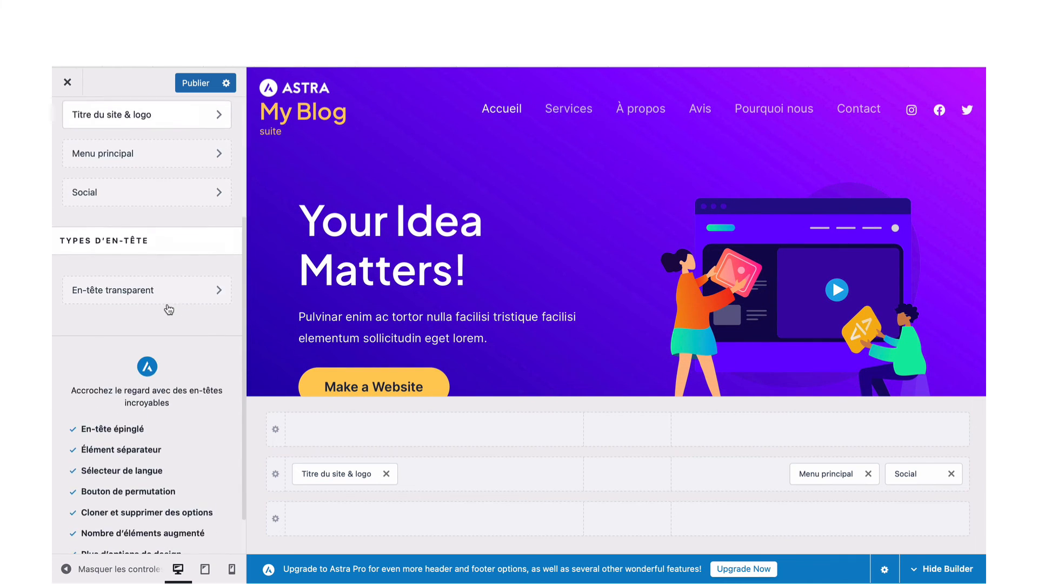
{"action": "scroll", "coordinate": [168, 306], "scroll_direction": "up", "scroll_amount": 3}
Open the homepage settings from the main customizer list and set the static homepage to Accueil
{"action": "left_click", "coordinate": [68, 125]}
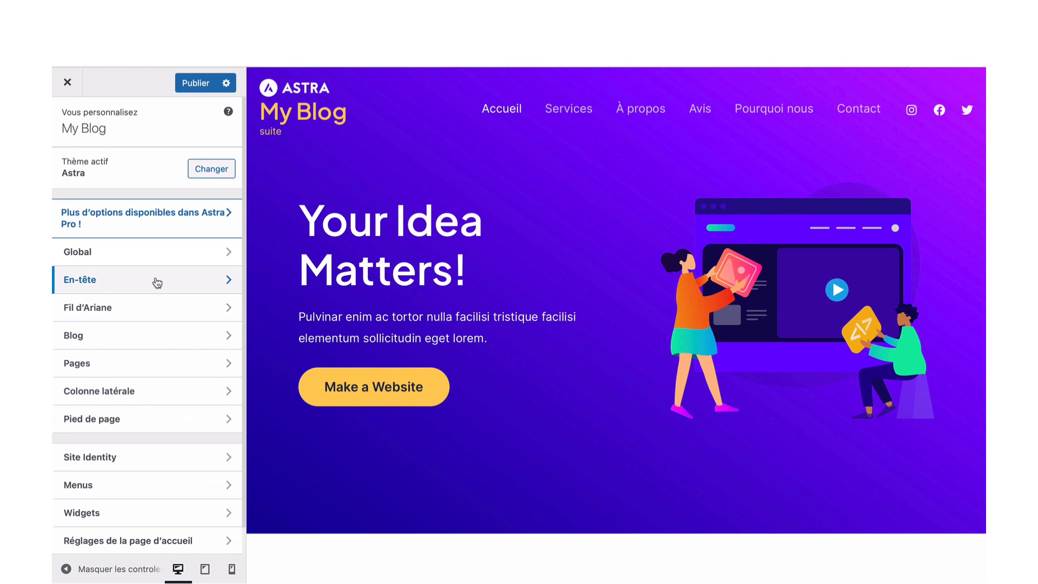
{"action": "scroll", "coordinate": [157, 283], "scroll_direction": "down", "scroll_amount": 1}
{"action": "left_click", "coordinate": [165, 514]}
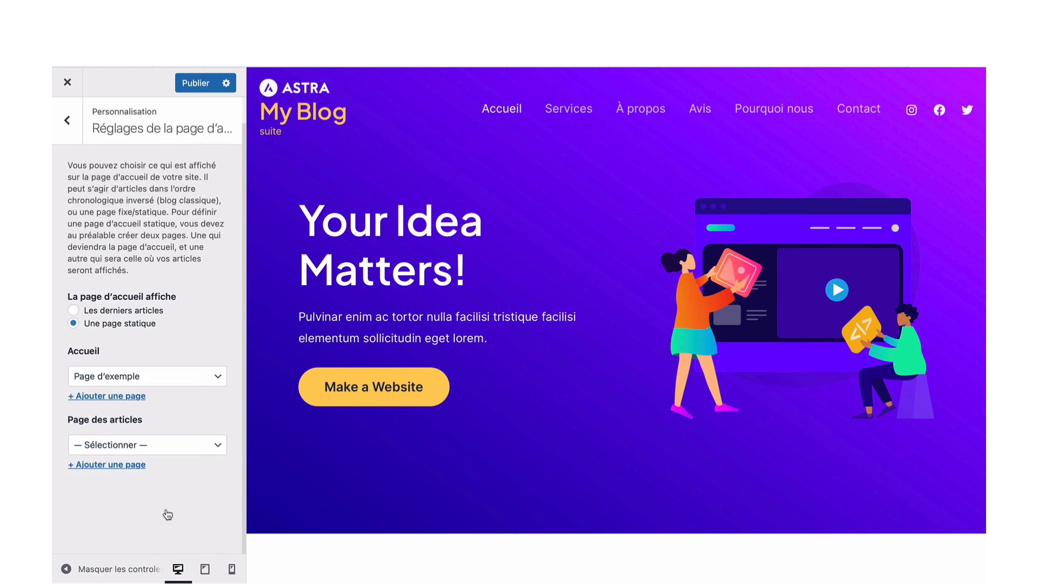
{"action": "left_click", "coordinate": [222, 380]}
{"action": "left_click", "coordinate": [203, 363]}
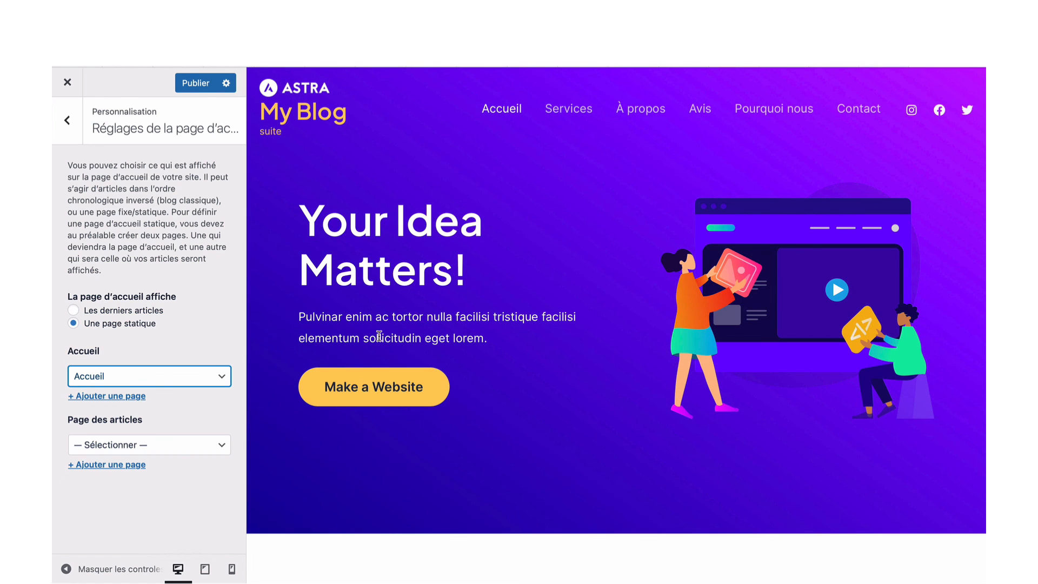
Try Page d'exemple as the static homepage, and set the homepage back to Accueil
{"action": "left_click", "coordinate": [221, 380]}
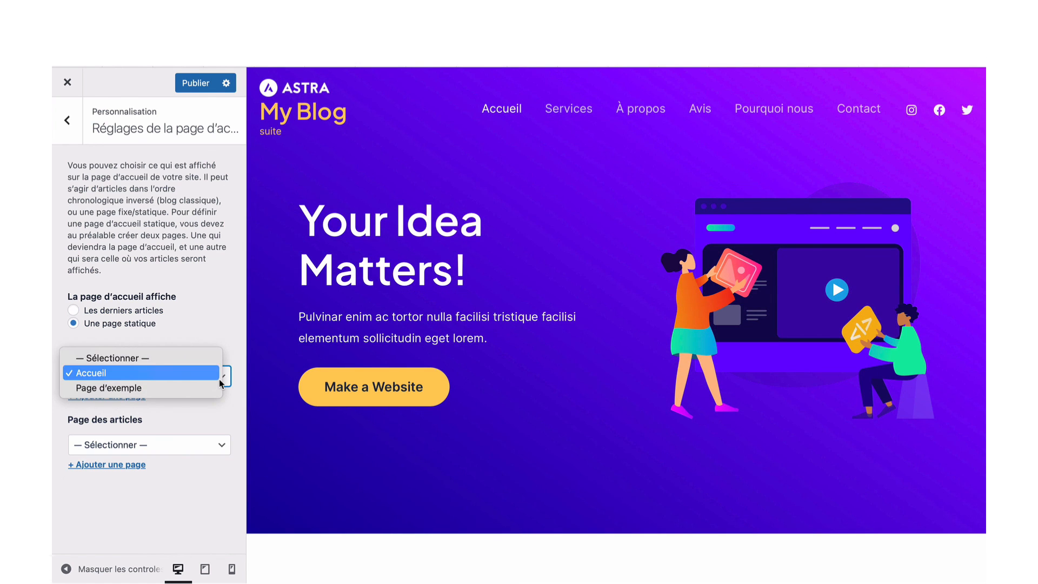
{"action": "left_click", "coordinate": [205, 388]}
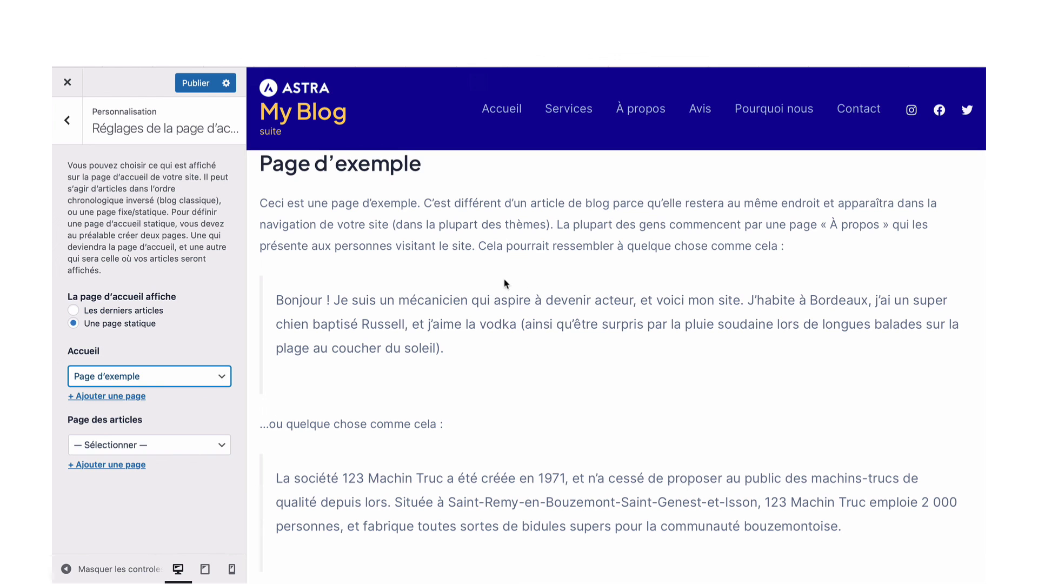
{"action": "left_click", "coordinate": [223, 376]}
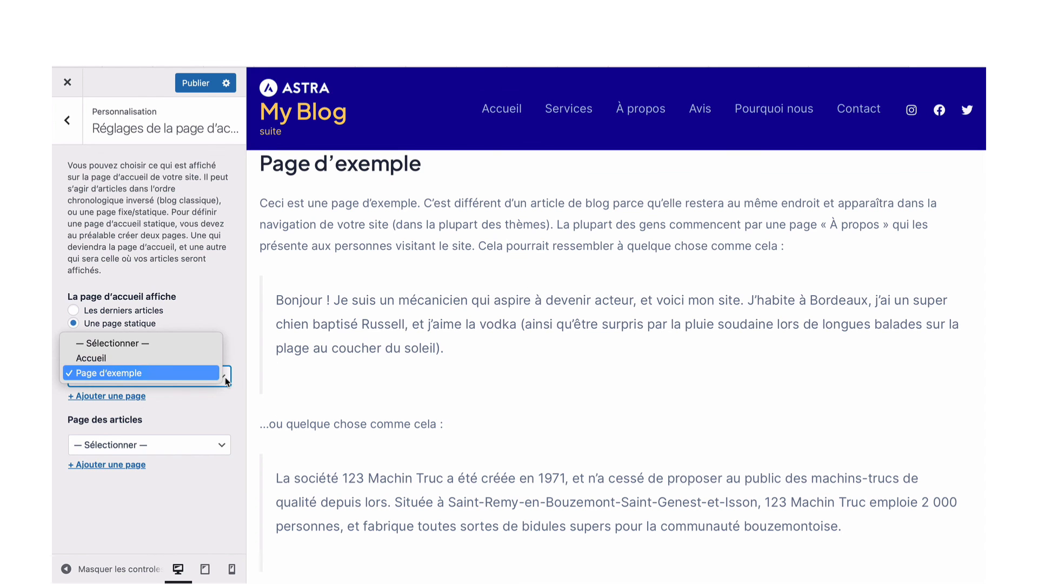
{"action": "left_click", "coordinate": [206, 358]}
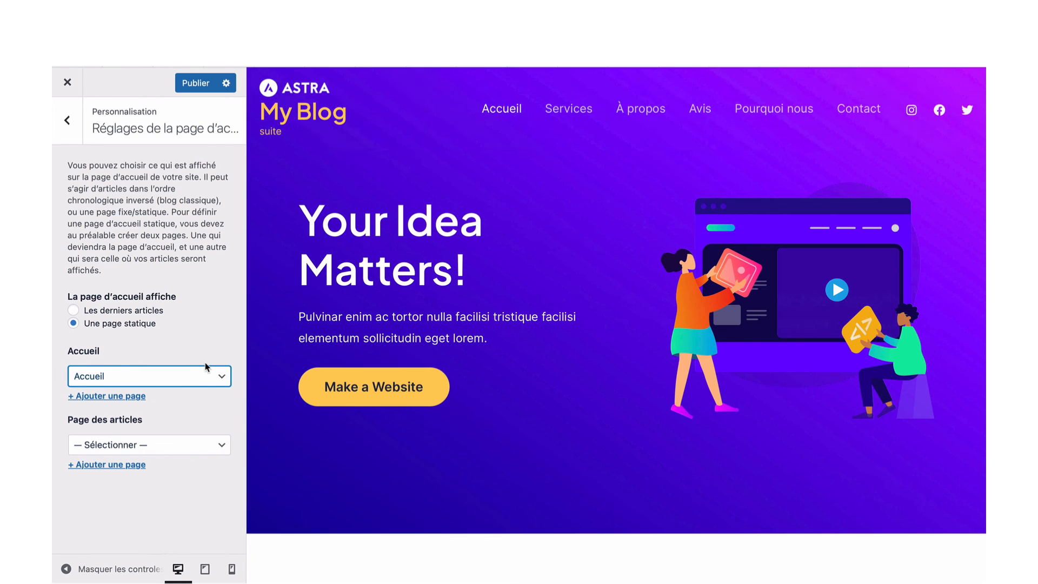